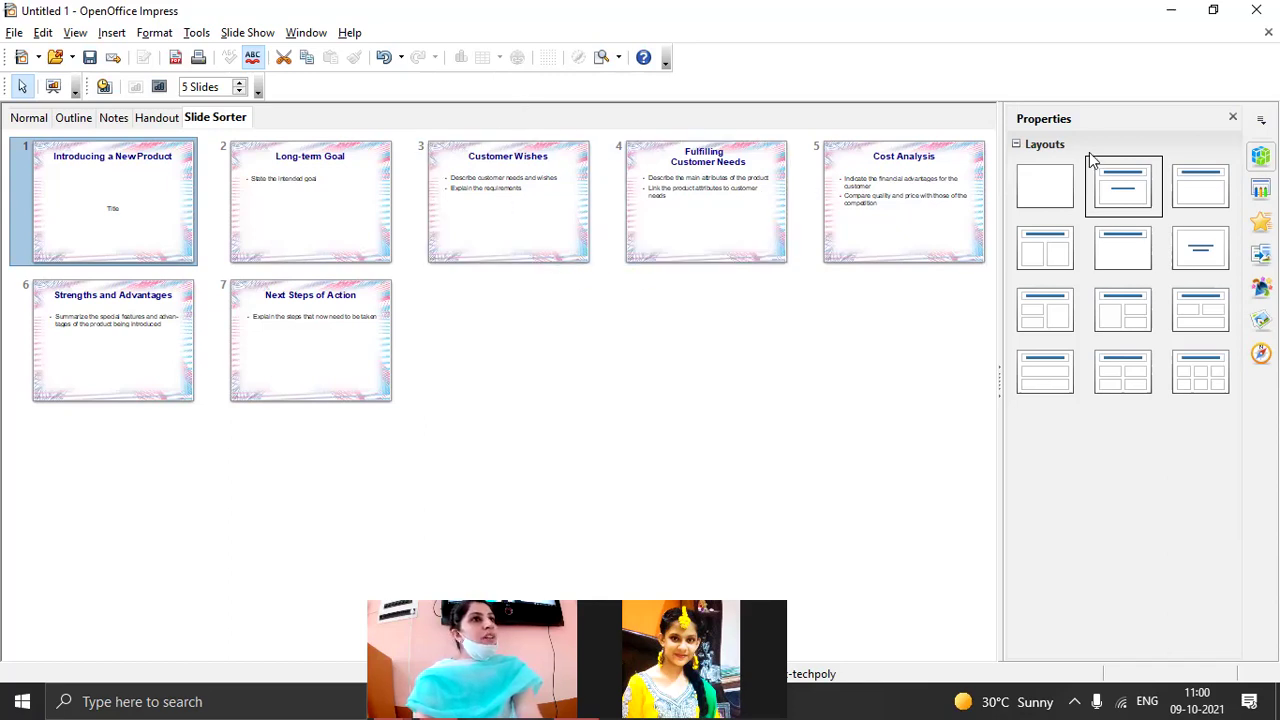
Step: Move the Long-term Goal slide from second position to directly after the Fulfilling Customer Needs slide
{"action": "mouse_move", "coordinate": [958, 257]}
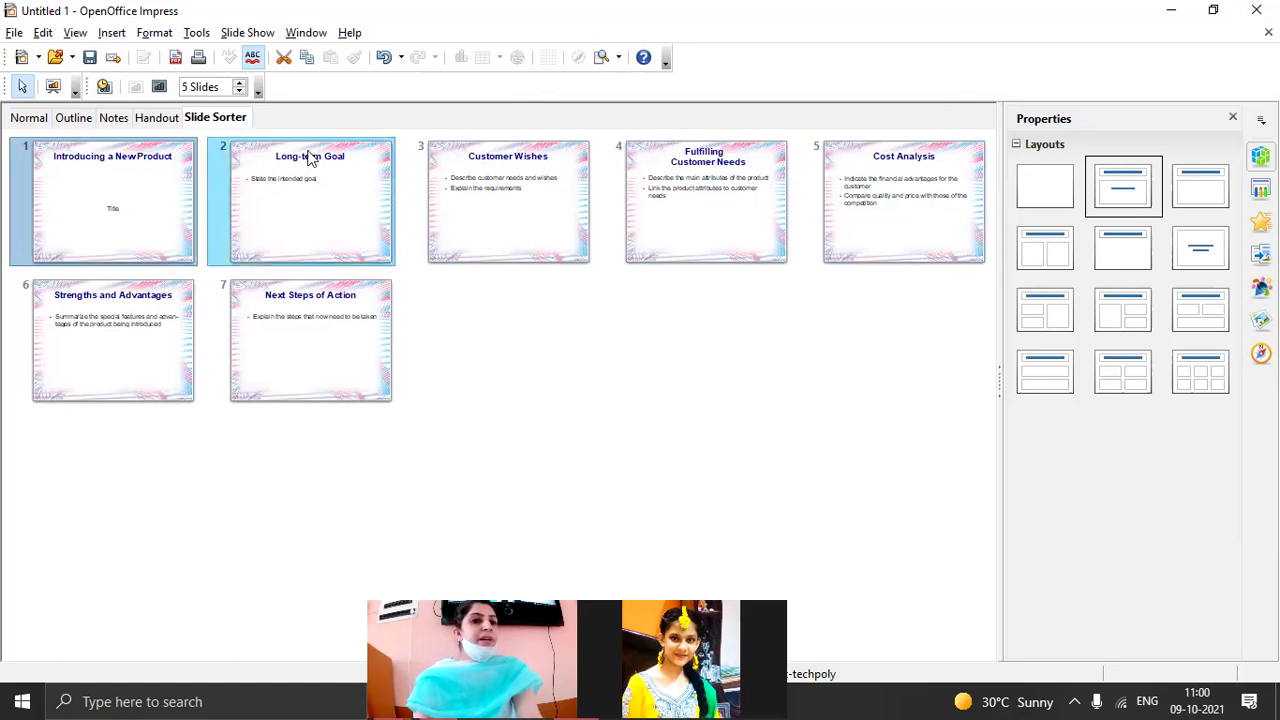
{"action": "mouse_move", "coordinate": [853, 207]}
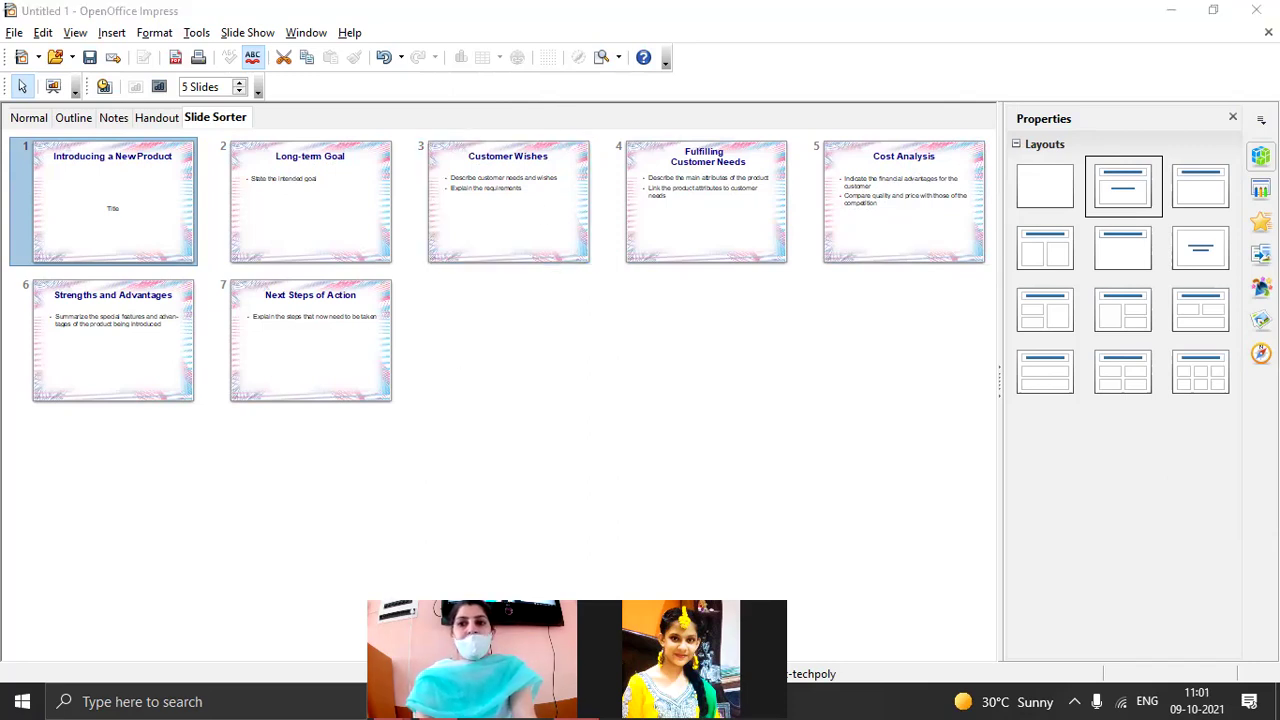
{"action": "left_click", "coordinate": [896, 344]}
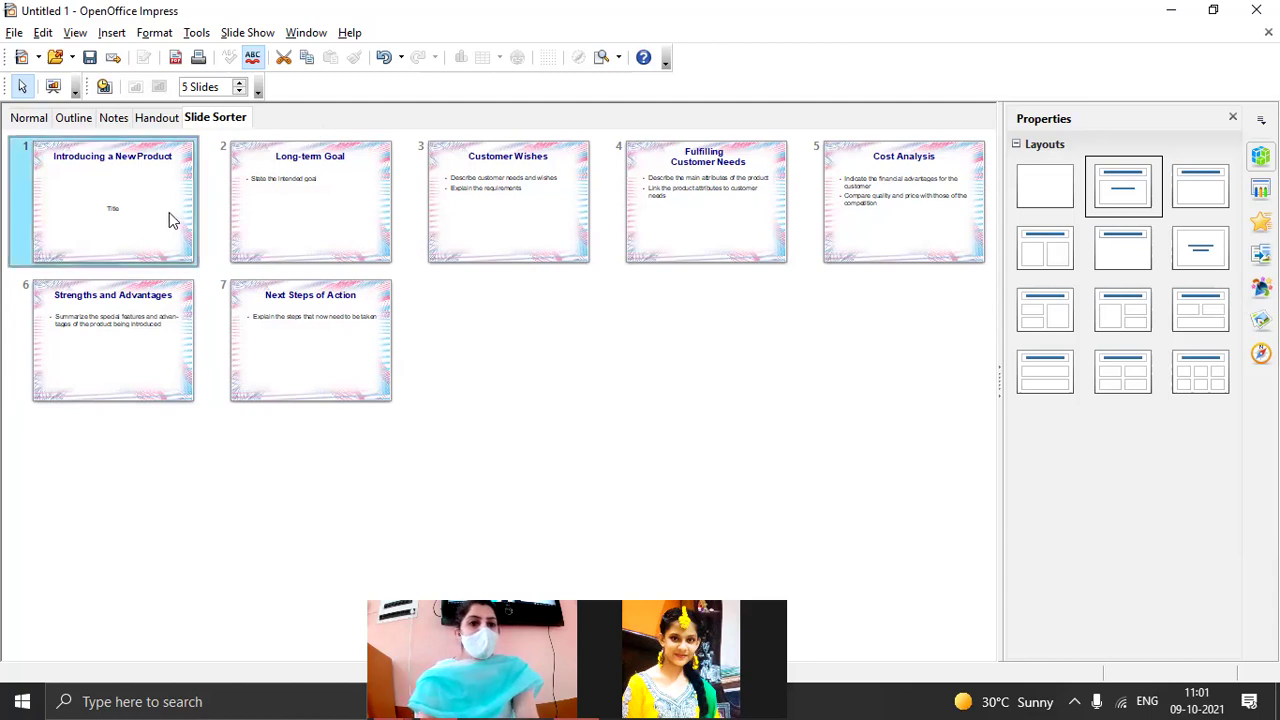
{"action": "mouse_move", "coordinate": [169, 212]}
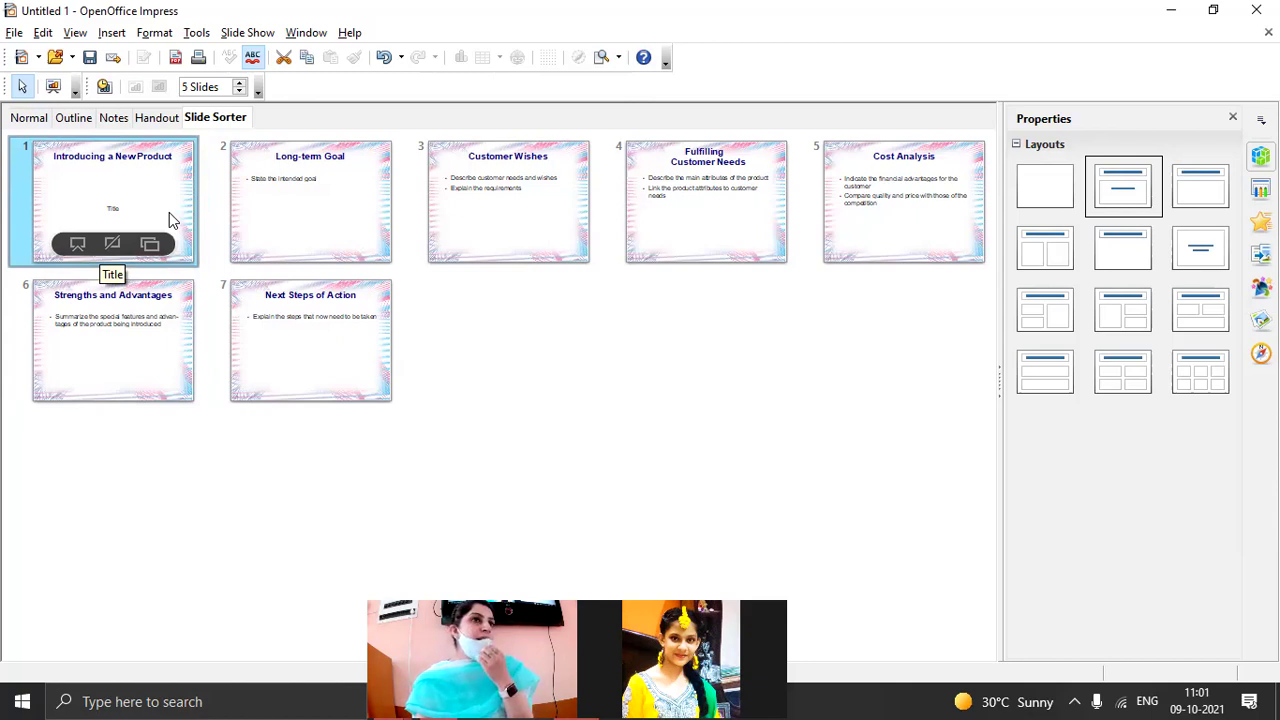
{"action": "left_click", "coordinate": [160, 206]}
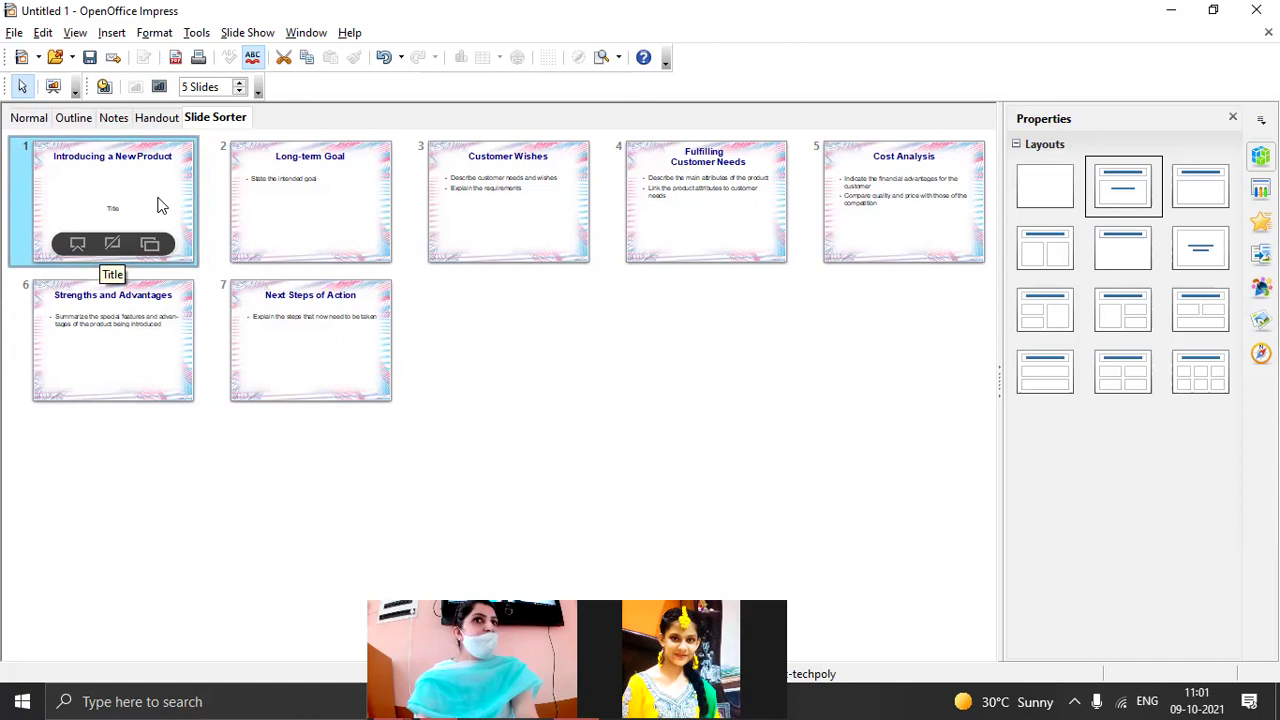
{"action": "left_click", "coordinate": [278, 204]}
{"action": "left_click_drag", "start_coordinate": [277, 201], "coordinate": [853, 216]}
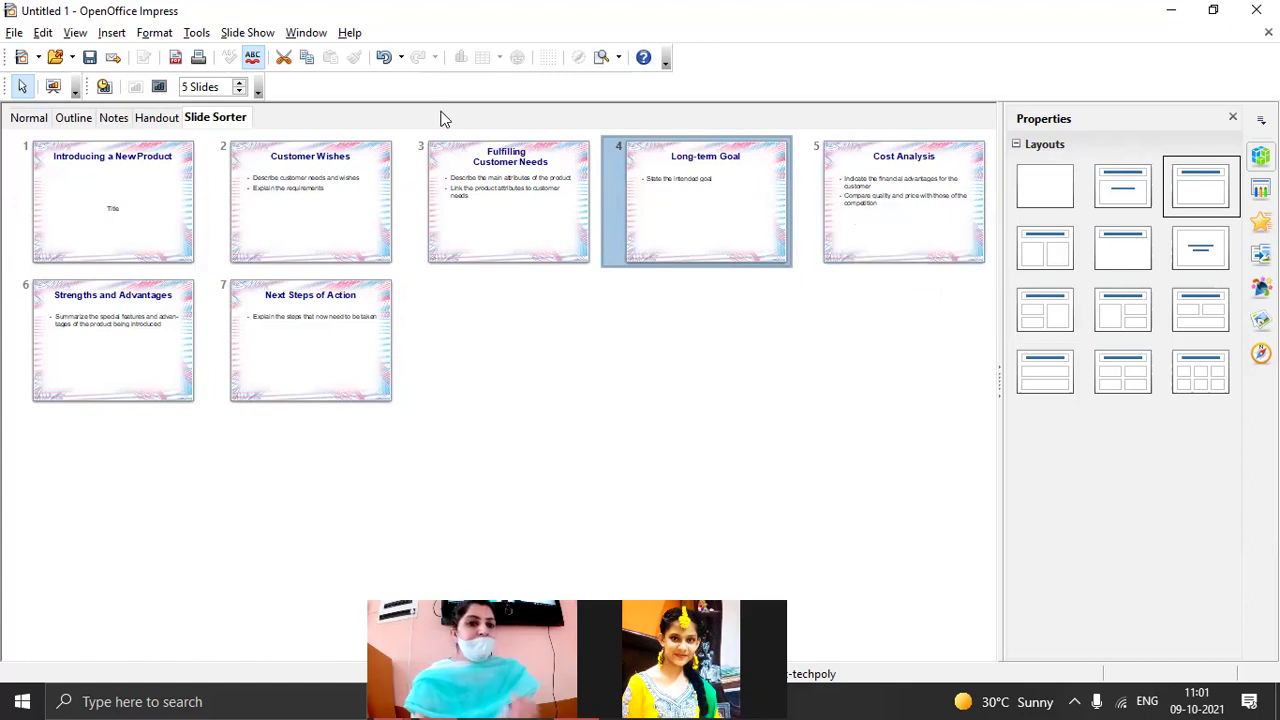
Step: Insert a new blank slide directly after the Fulfilling Customer Needs slide
{"action": "left_click", "coordinate": [573, 440]}
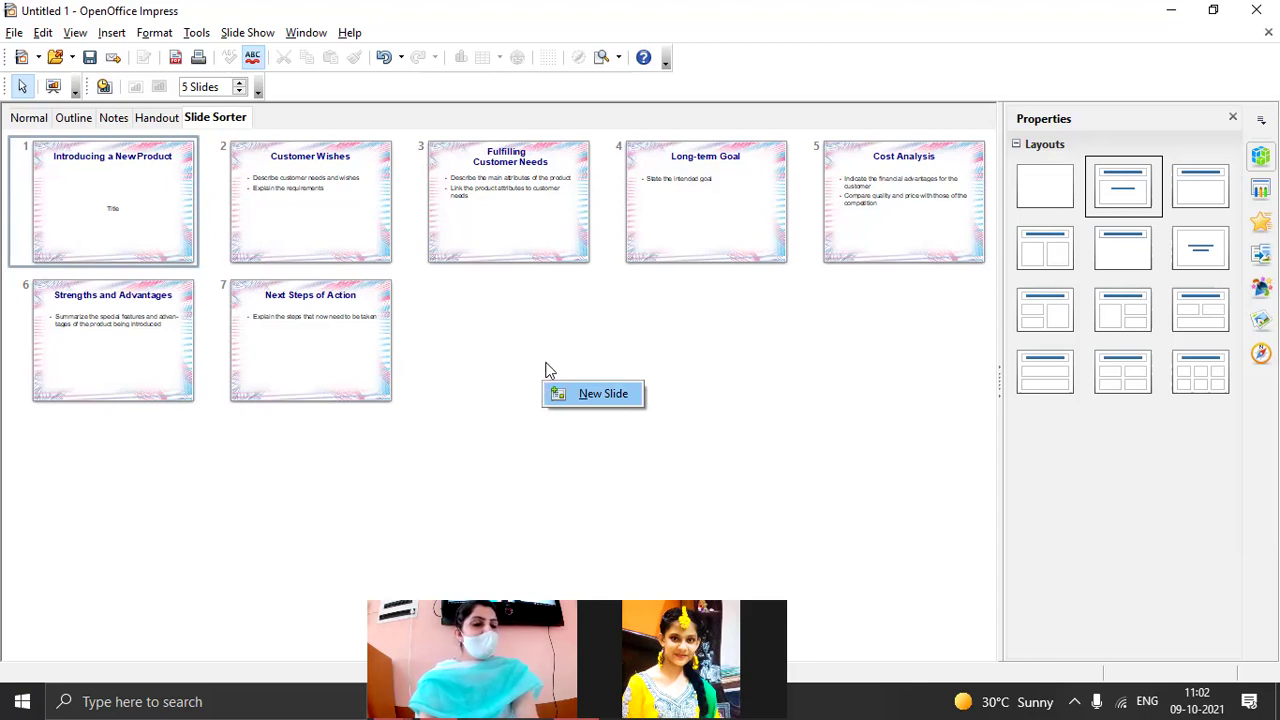
{"action": "left_click", "coordinate": [474, 232]}
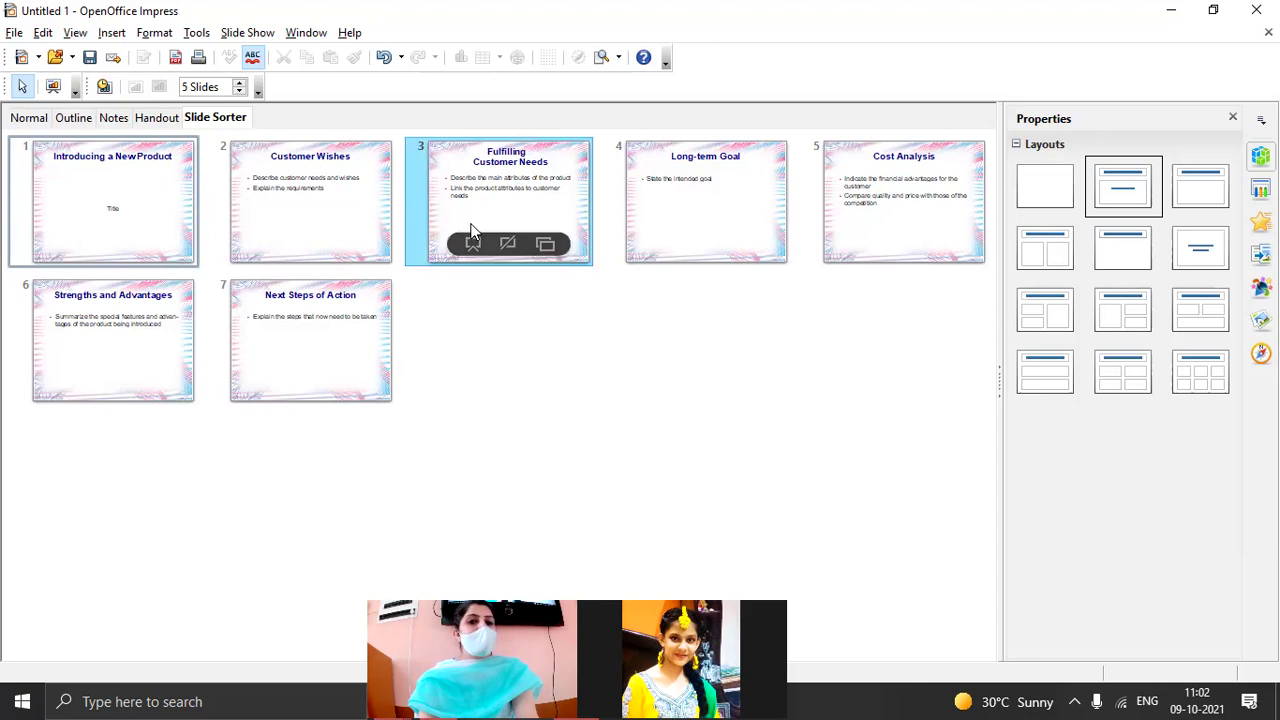
{"action": "right_click", "coordinate": [474, 232]}
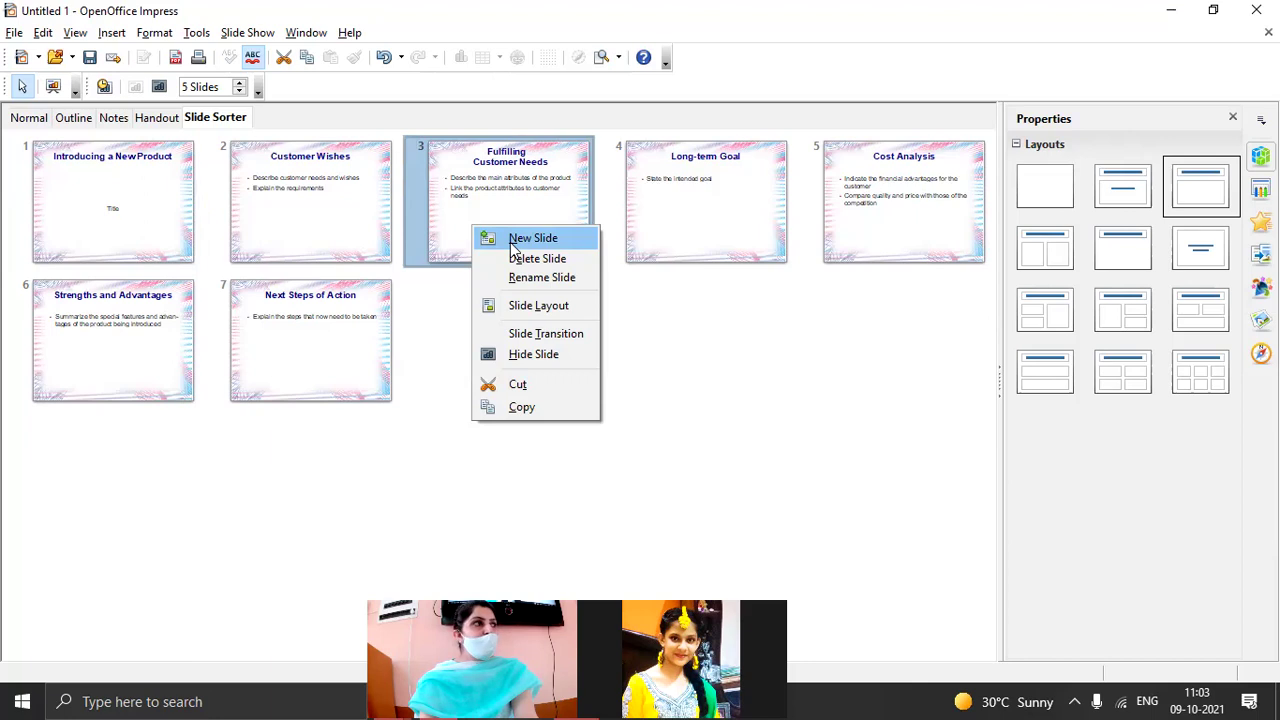
{"action": "left_click", "coordinate": [510, 240]}
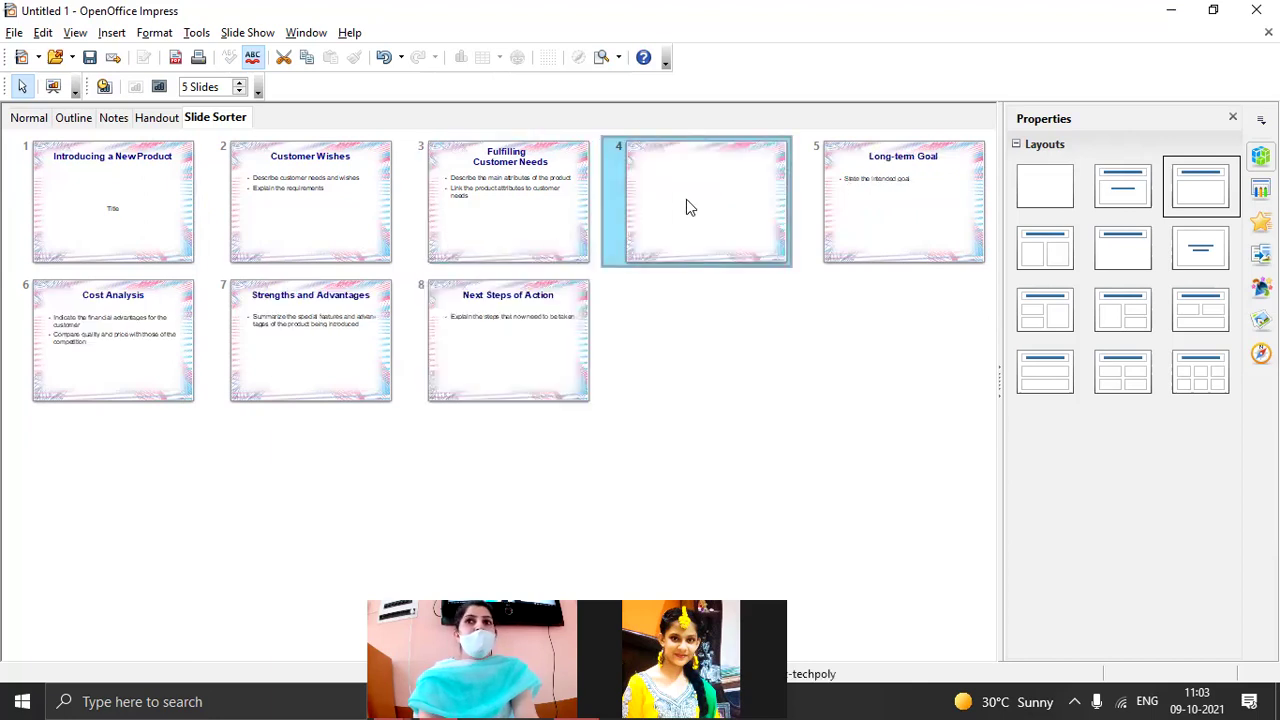
{"action": "mouse_move", "coordinate": [686, 200]}
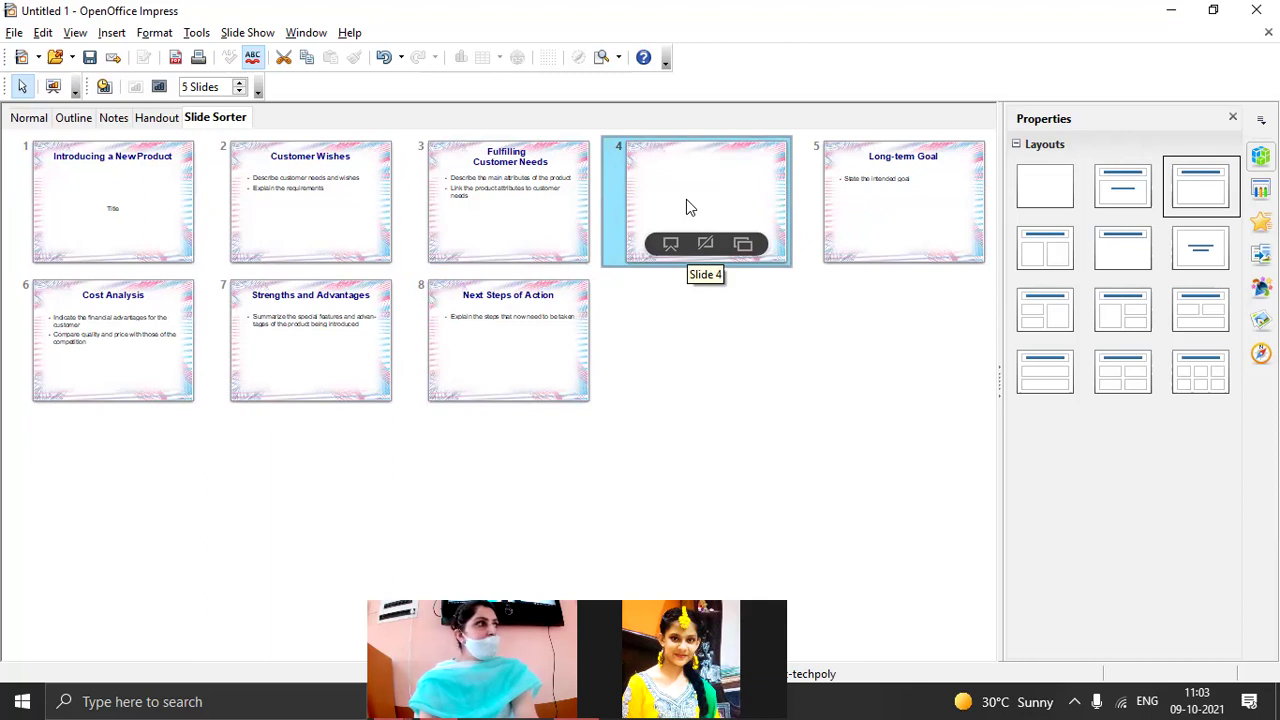
{"action": "right_click", "coordinate": [686, 206]}
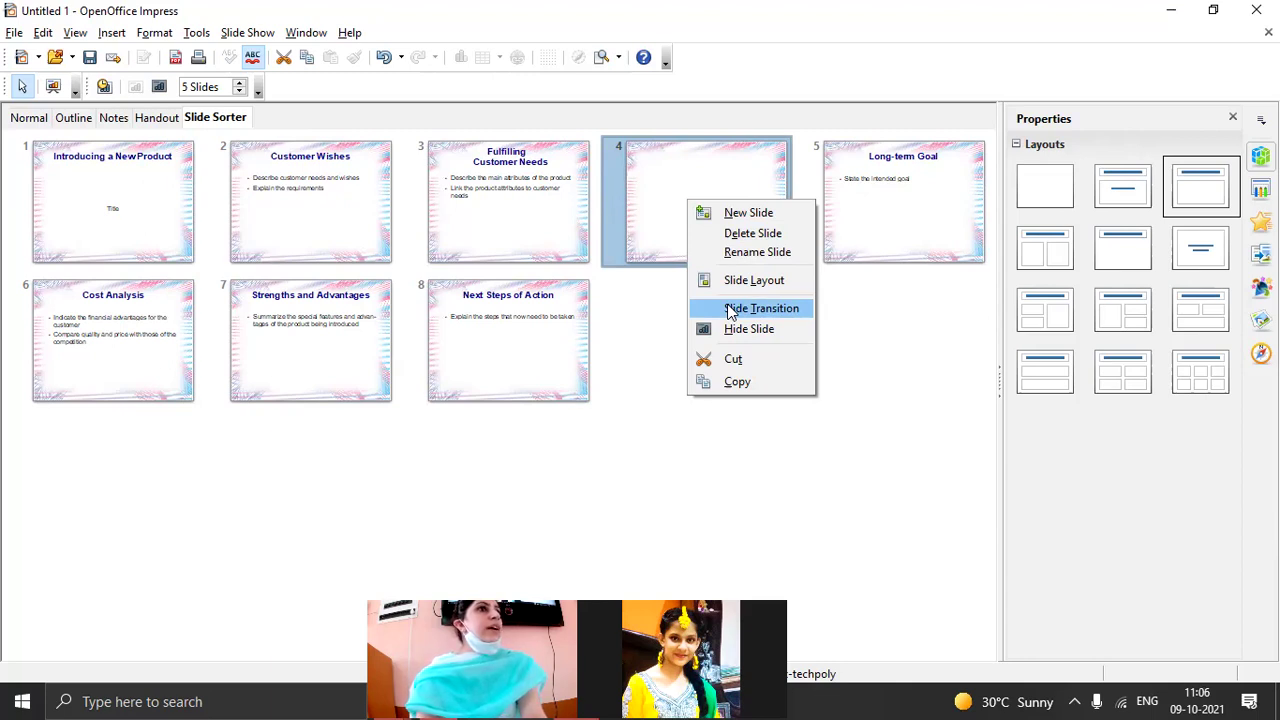
{"action": "left_click", "coordinate": [727, 440]}
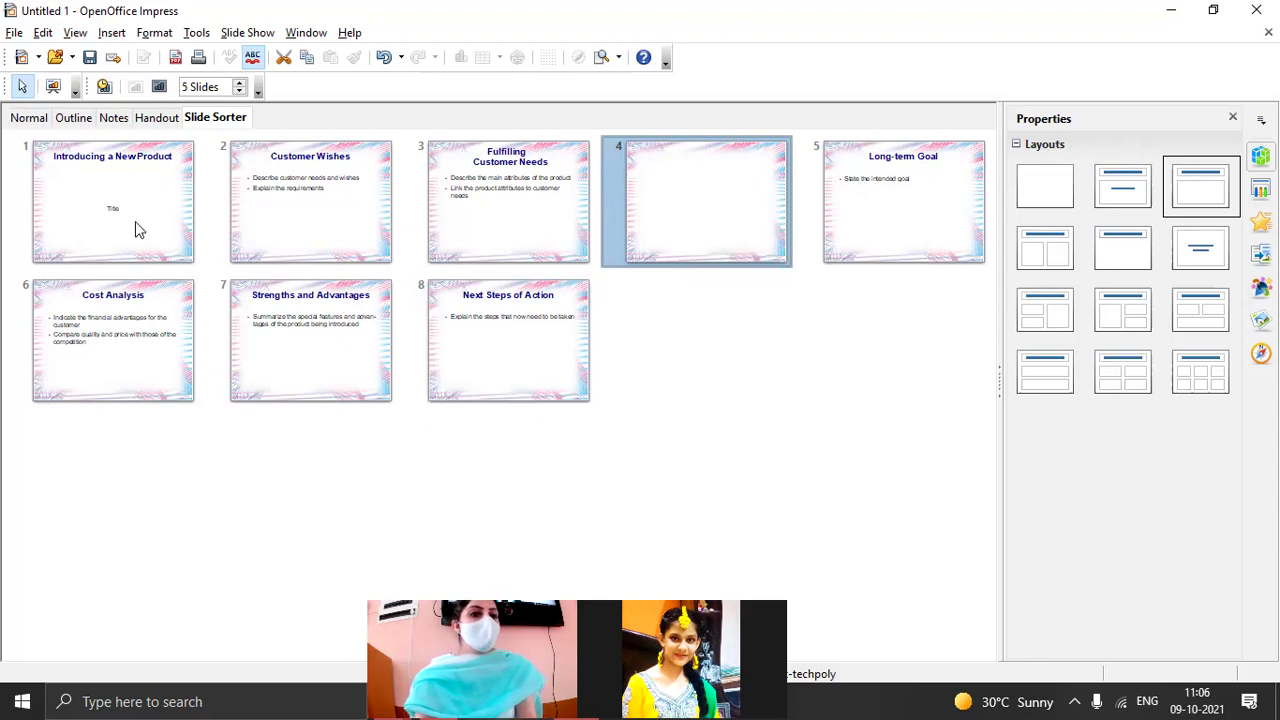
Step: Select slide 1 and extend the selection to every slide in the presentation
{"action": "mouse_move", "coordinate": [135, 221]}
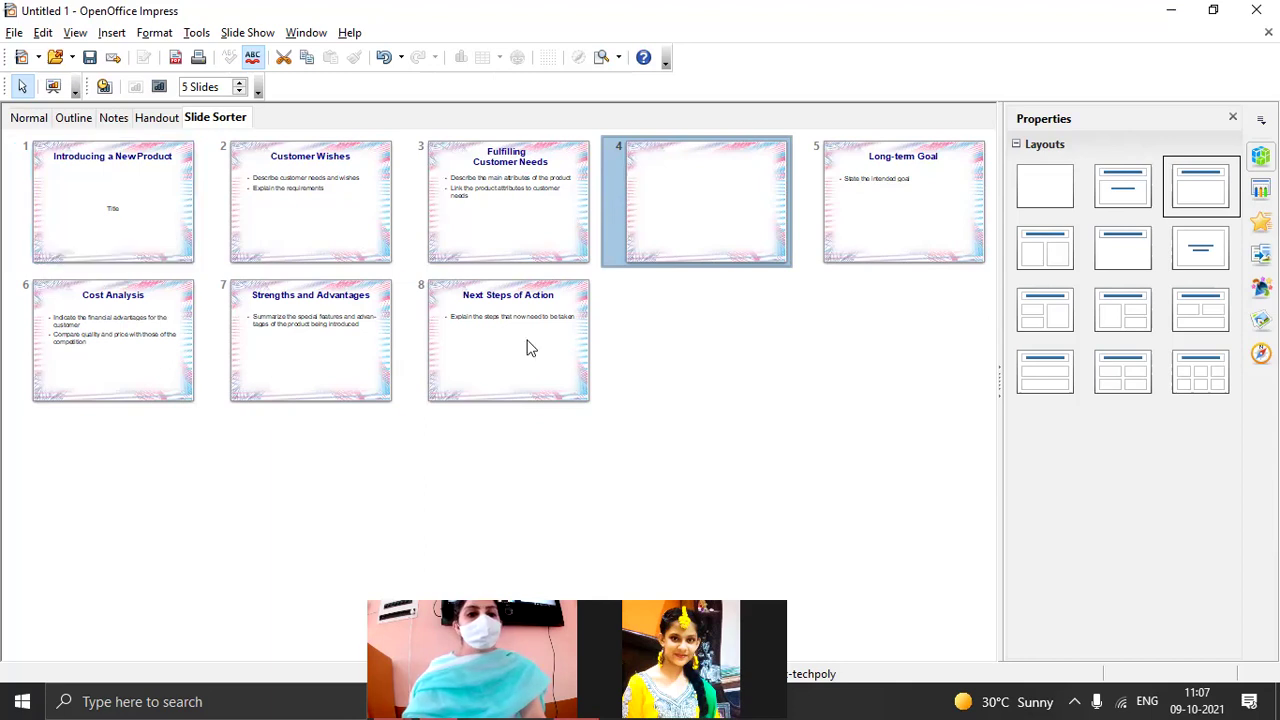
{"action": "mouse_move", "coordinate": [118, 224]}
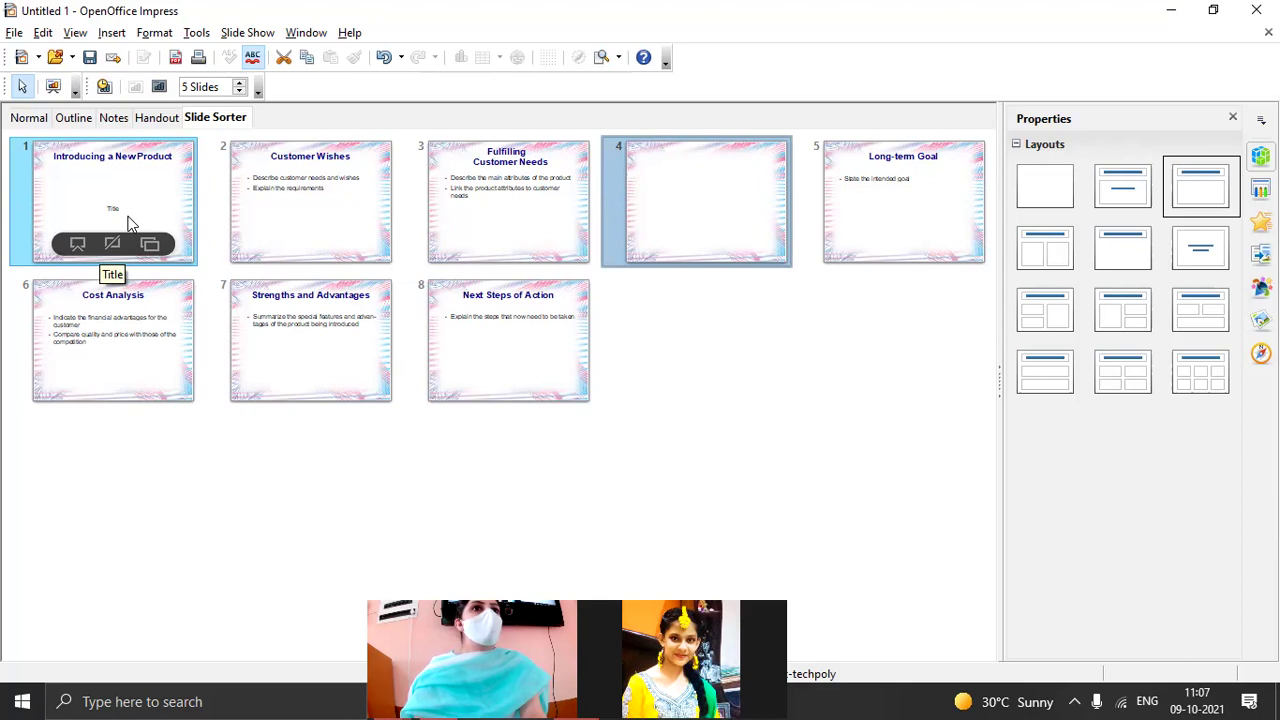
{"action": "left_click", "coordinate": [128, 222]}
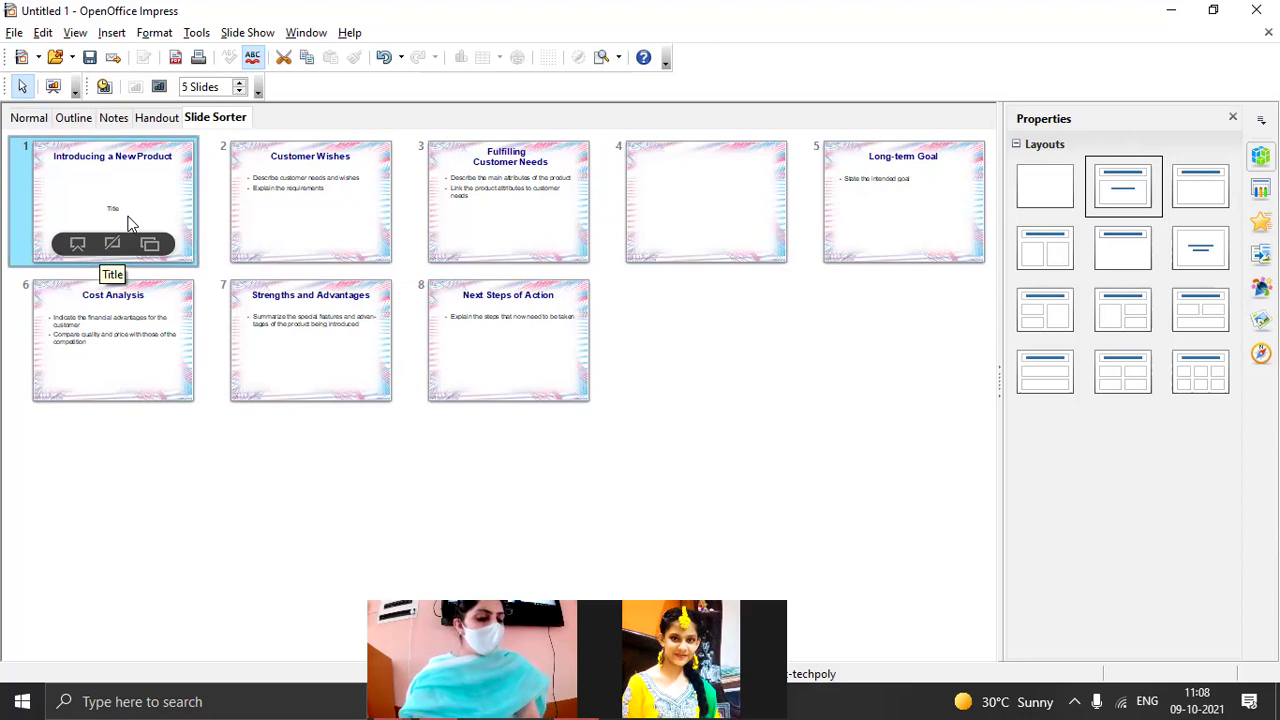
{"action": "mouse_move", "coordinate": [476, 347]}
{"action": "key", "text": "ctrl+a"}
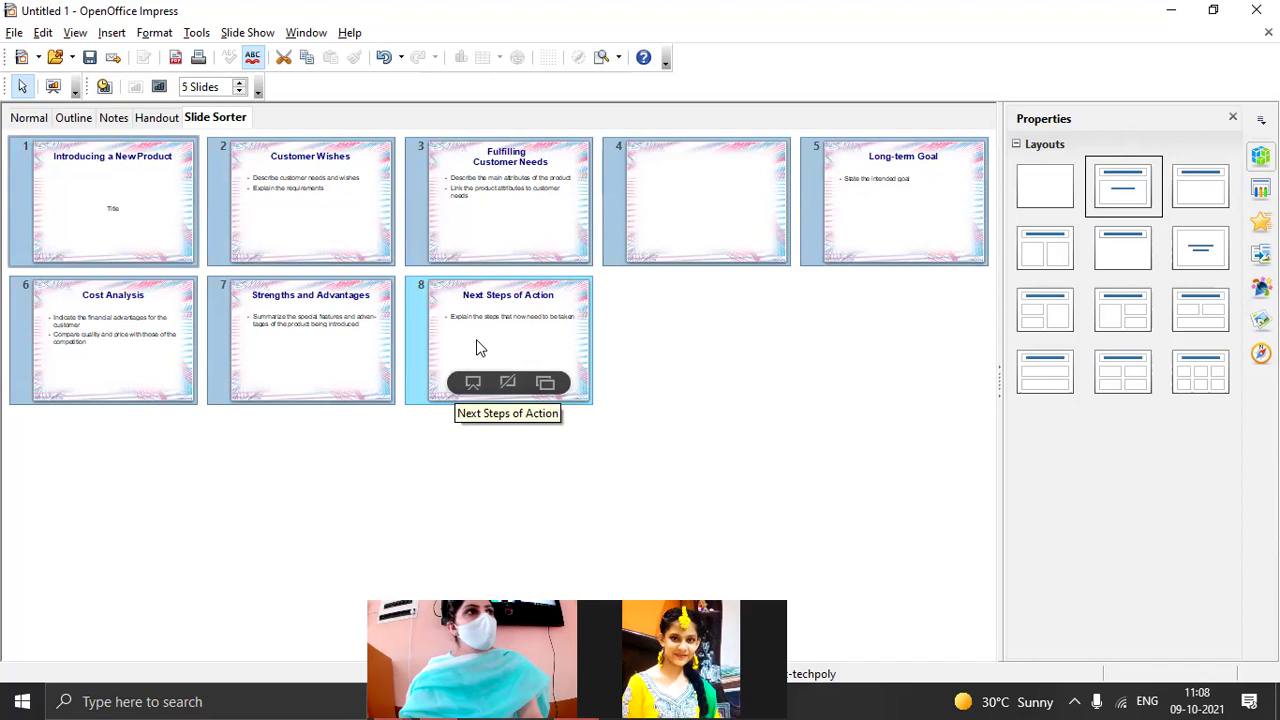
Step: Select the continuous range of slides from slide 1 through slide 8, Next Steps of Action
{"action": "left_click", "coordinate": [172, 190]}
{"action": "mouse_move", "coordinate": [172, 190]}
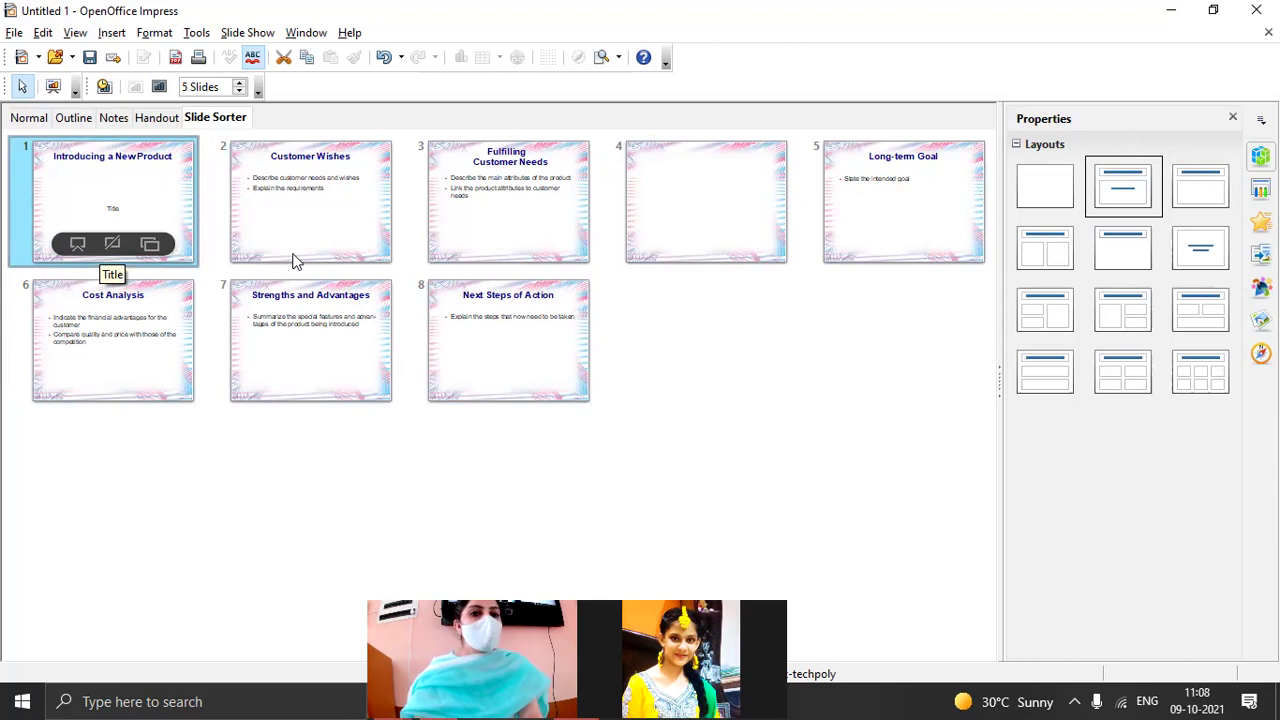
{"action": "left_click", "coordinate": [531, 340], "text": "shift"}
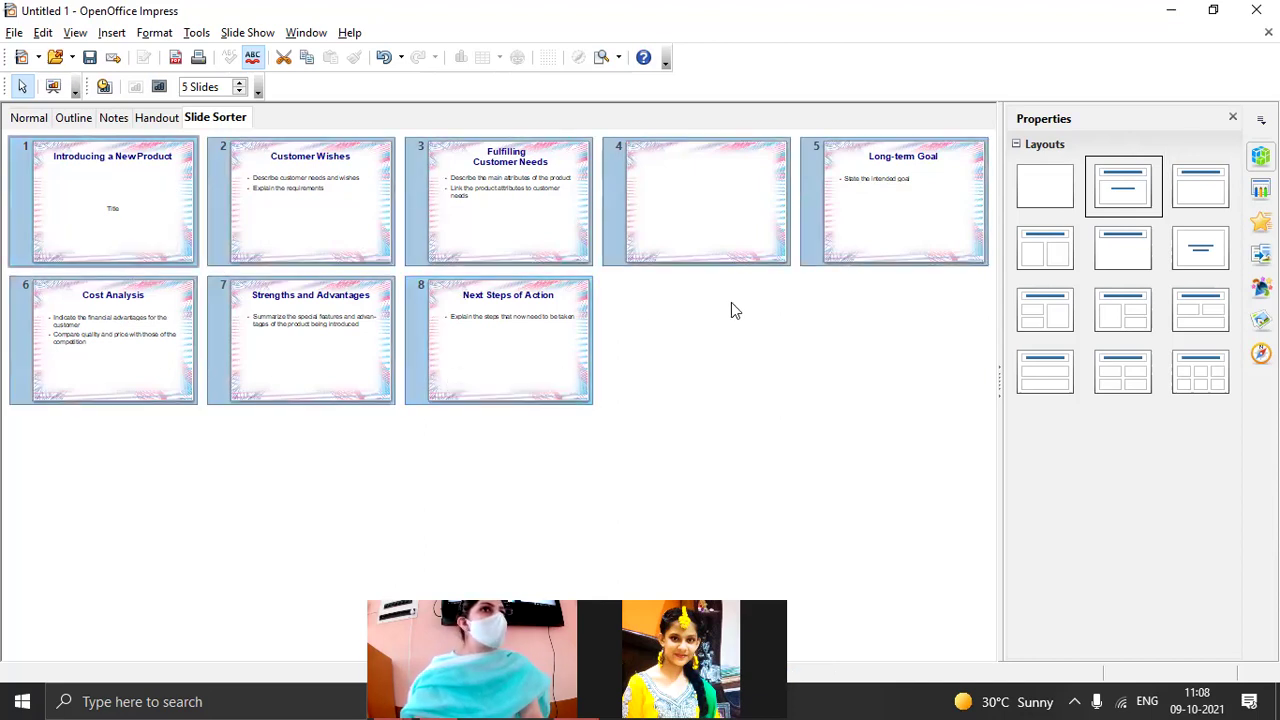
Step: Clear the selection and select the consecutive slides 1 through 4
{"action": "left_click", "coordinate": [716, 371]}
{"action": "left_click", "coordinate": [106, 214]}
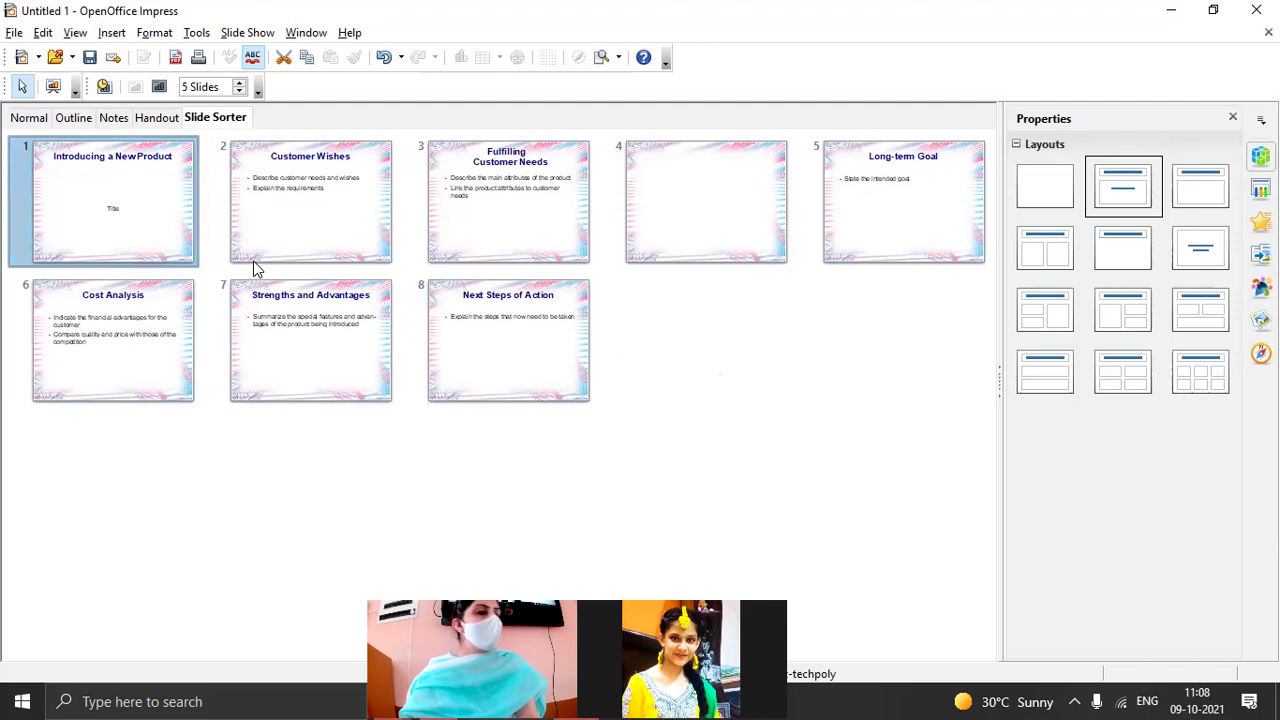
{"action": "left_click", "coordinate": [675, 205], "text": "shift"}
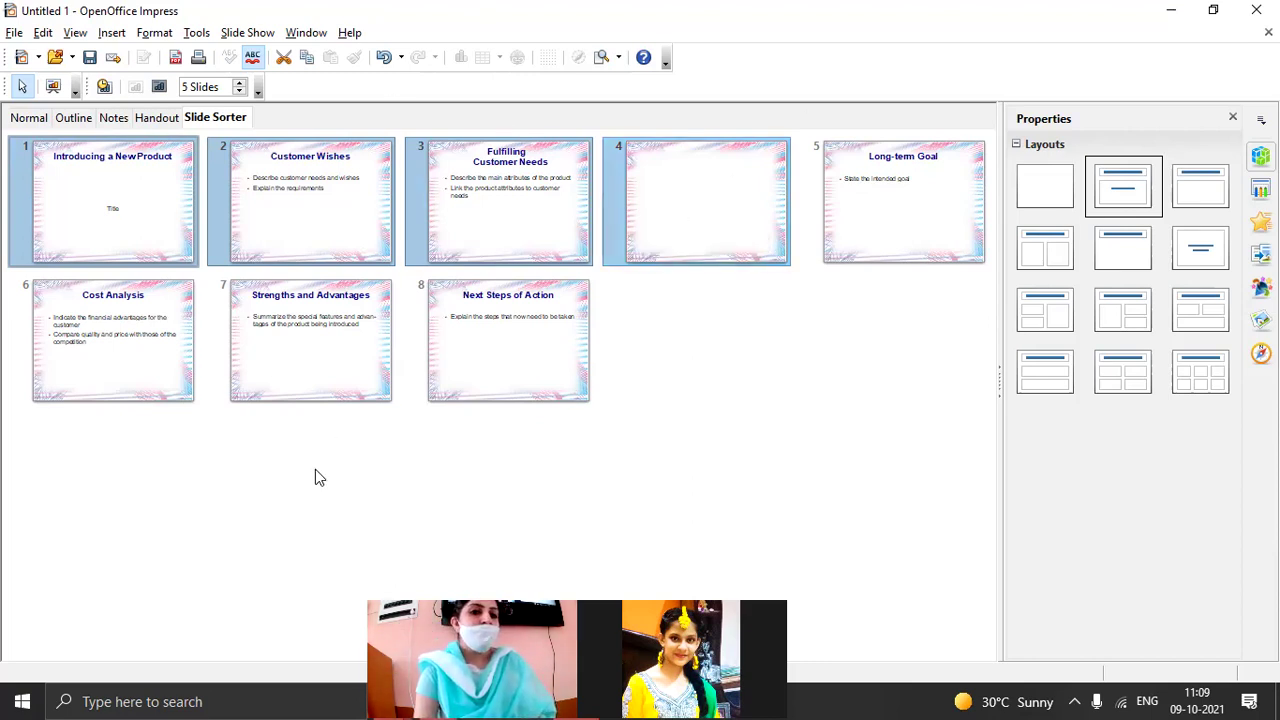
Step: Select only the non-adjacent slides 1 and 4 together
{"action": "left_click", "coordinate": [157, 186]}
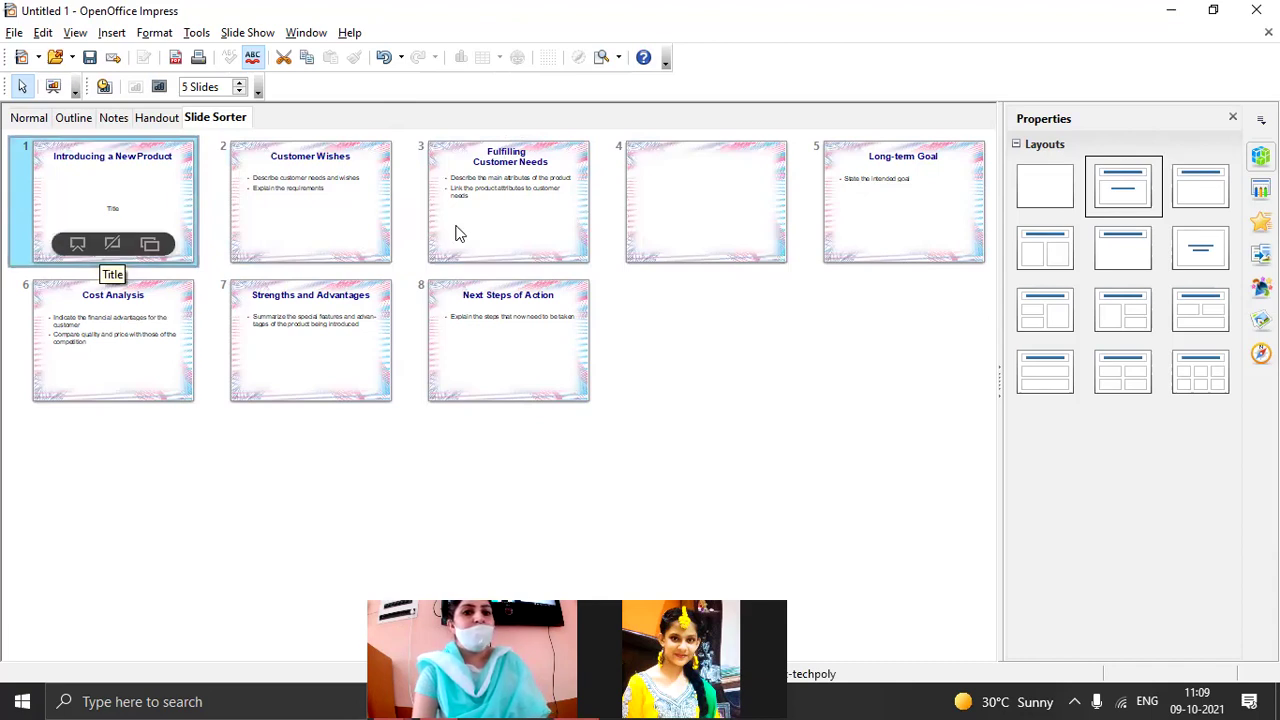
{"action": "mouse_move", "coordinate": [777, 246]}
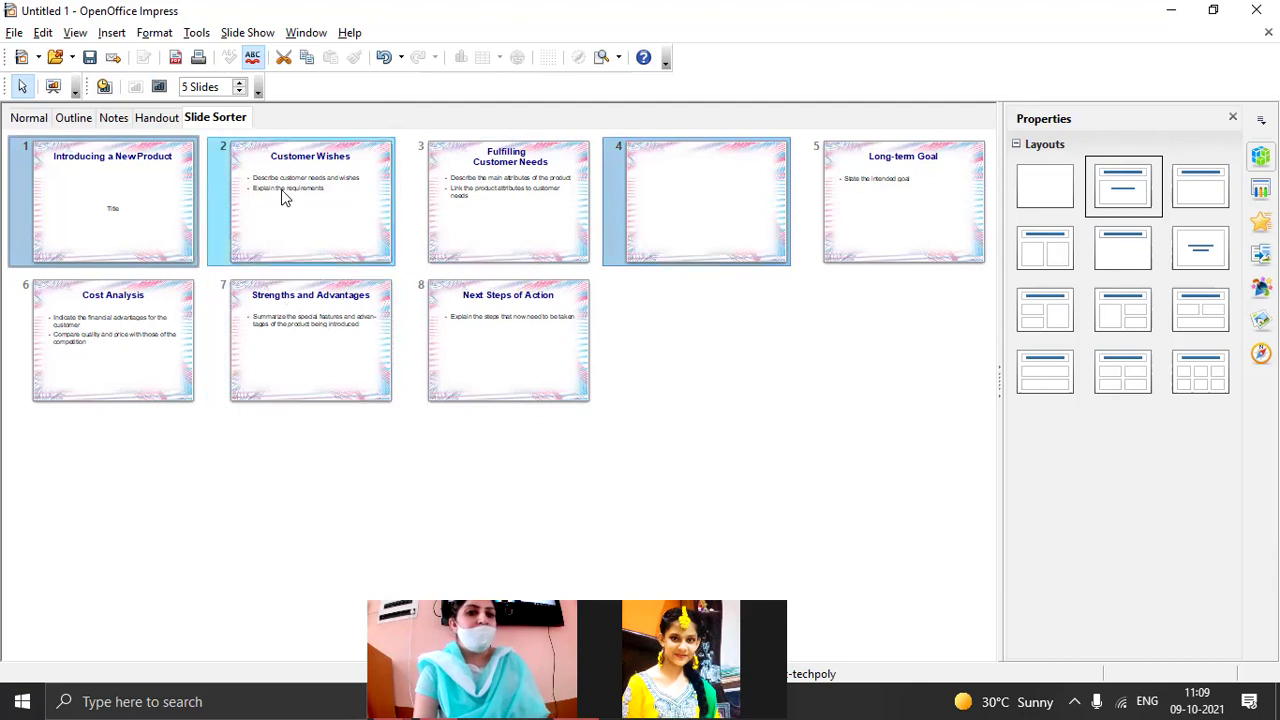
{"action": "mouse_move", "coordinate": [283, 198]}
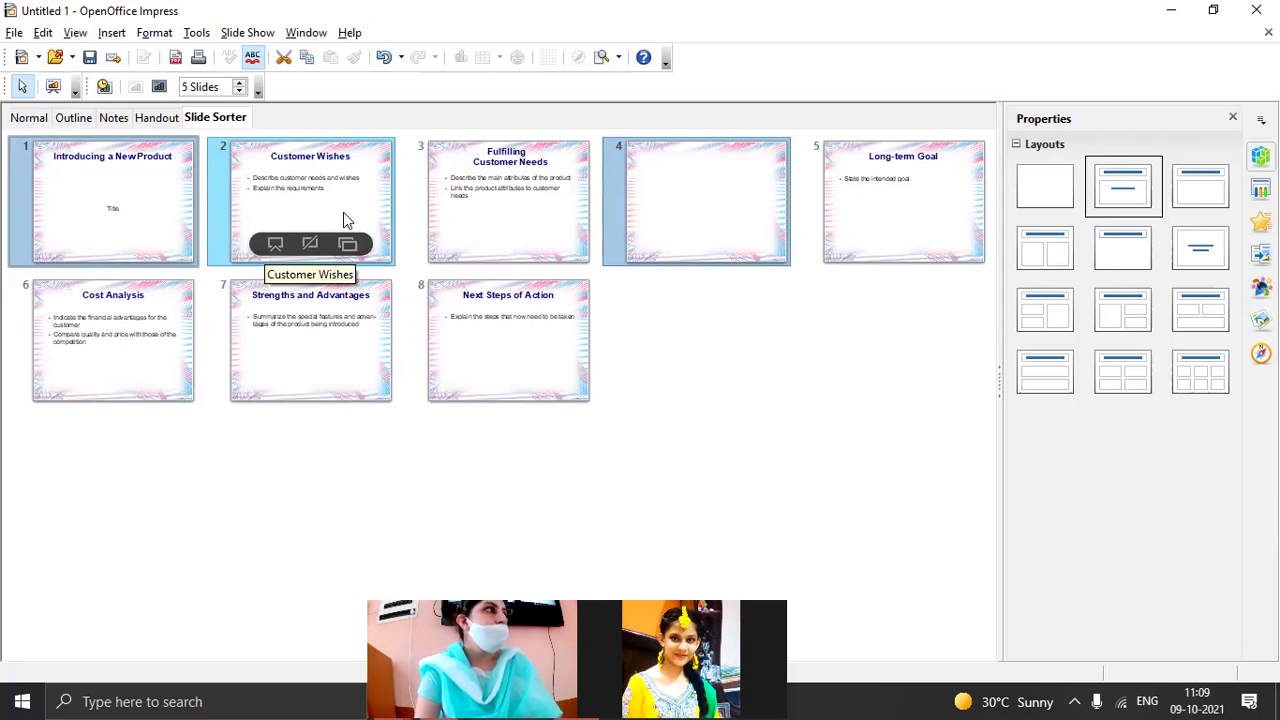
Step: Copy slide 1, Introducing a New Product, and paste it at the end of the presentation after slide 8
{"action": "left_click", "coordinate": [102, 193]}
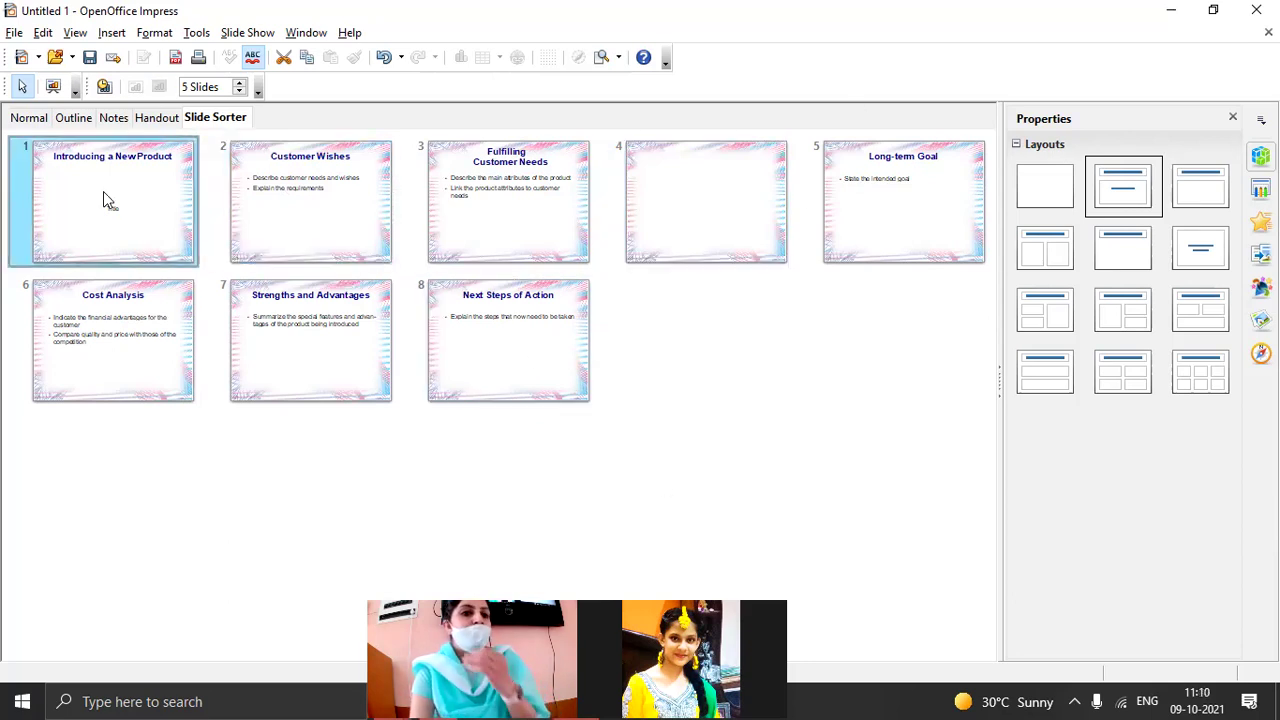
{"action": "mouse_move", "coordinate": [103, 193]}
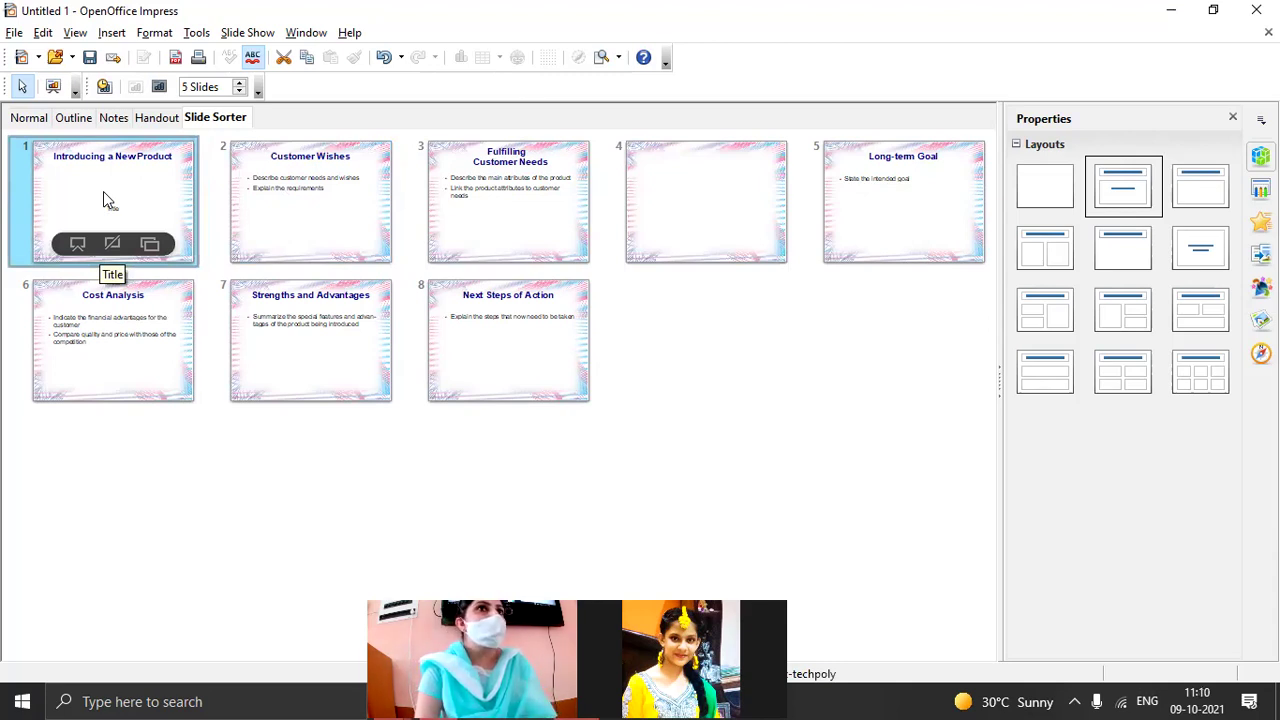
{"action": "right_click", "coordinate": [103, 193]}
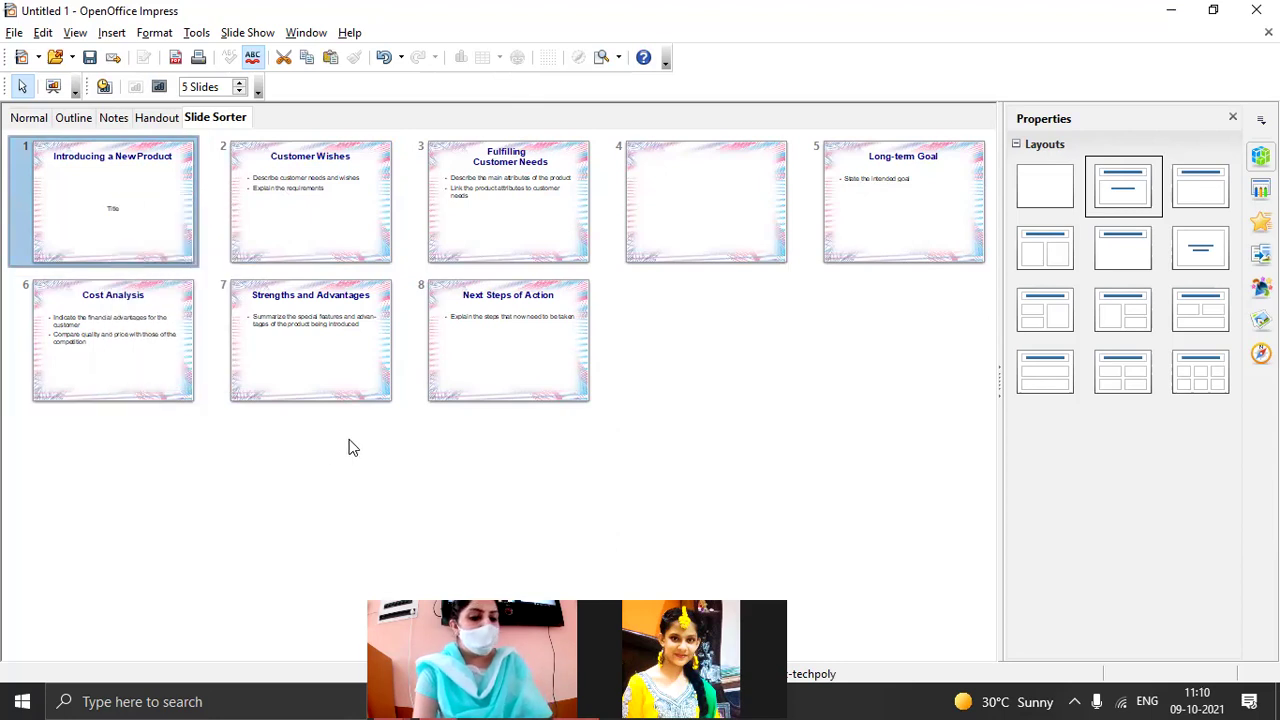
{"action": "right_click", "coordinate": [709, 366]}
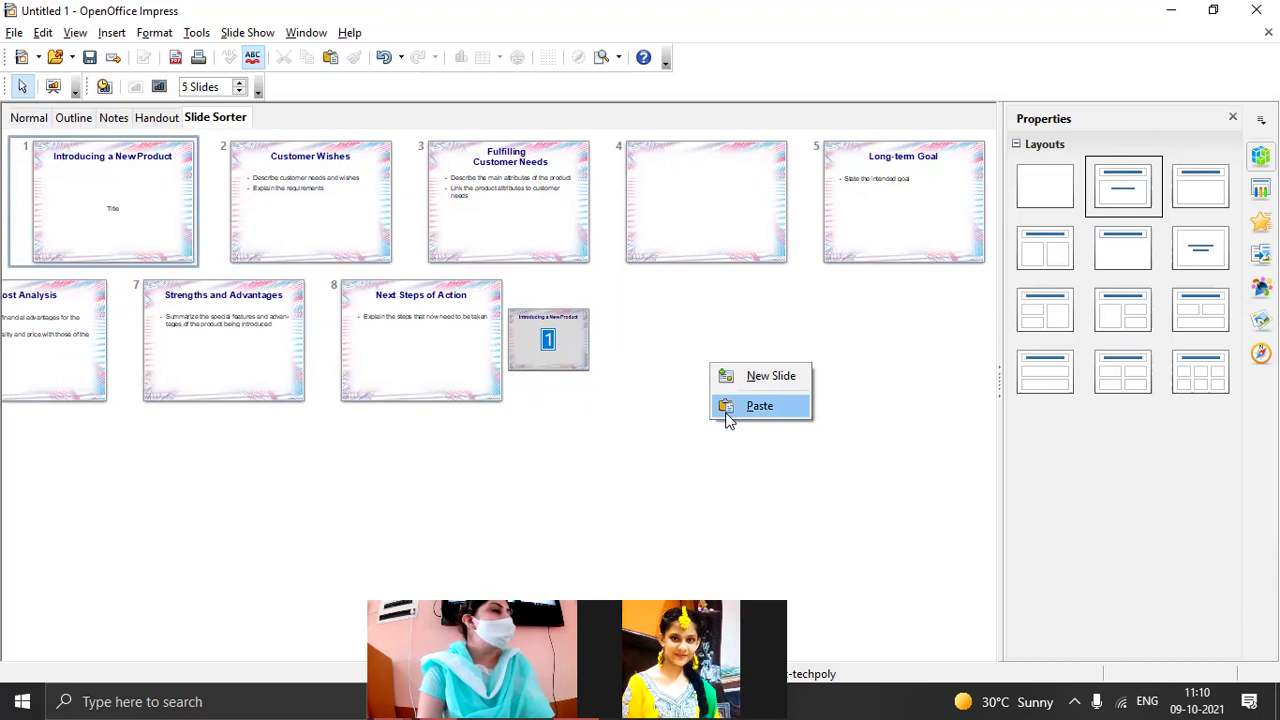
{"action": "left_click", "coordinate": [759, 406]}
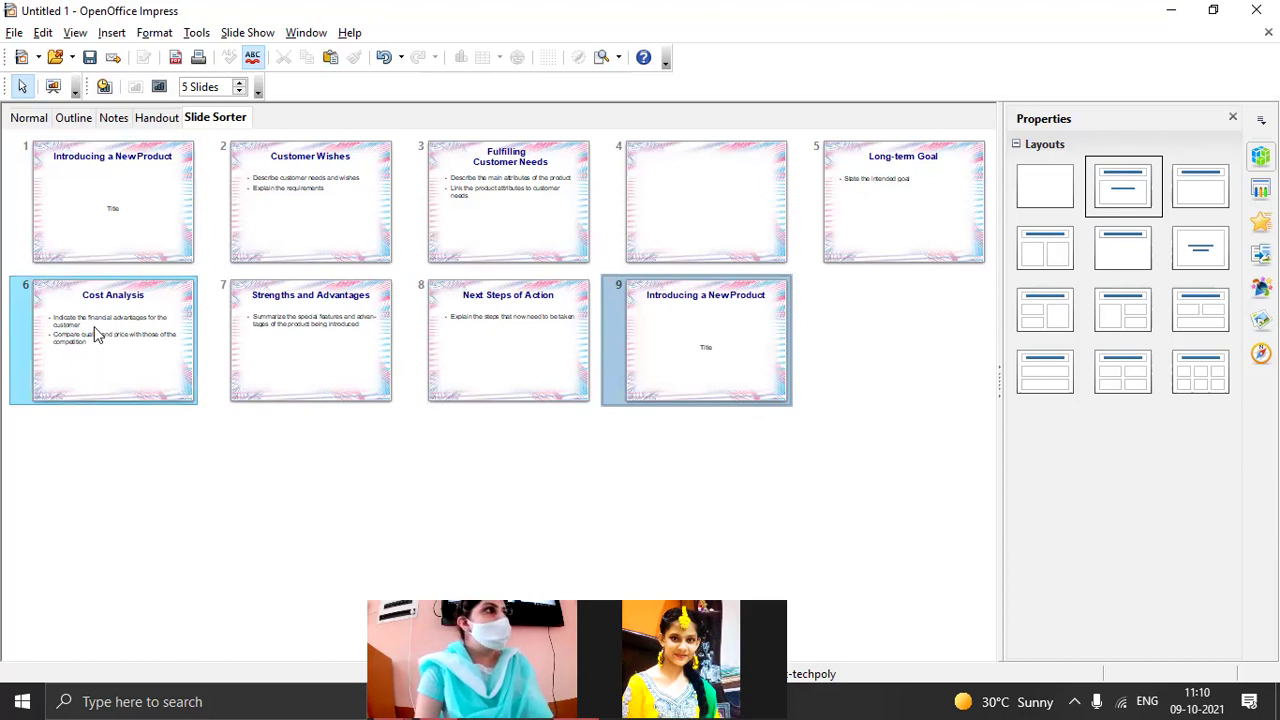
Step: Copy the selected Introducing a New Product slide and paste another duplicate after slide 9
{"action": "mouse_move", "coordinate": [96, 332]}
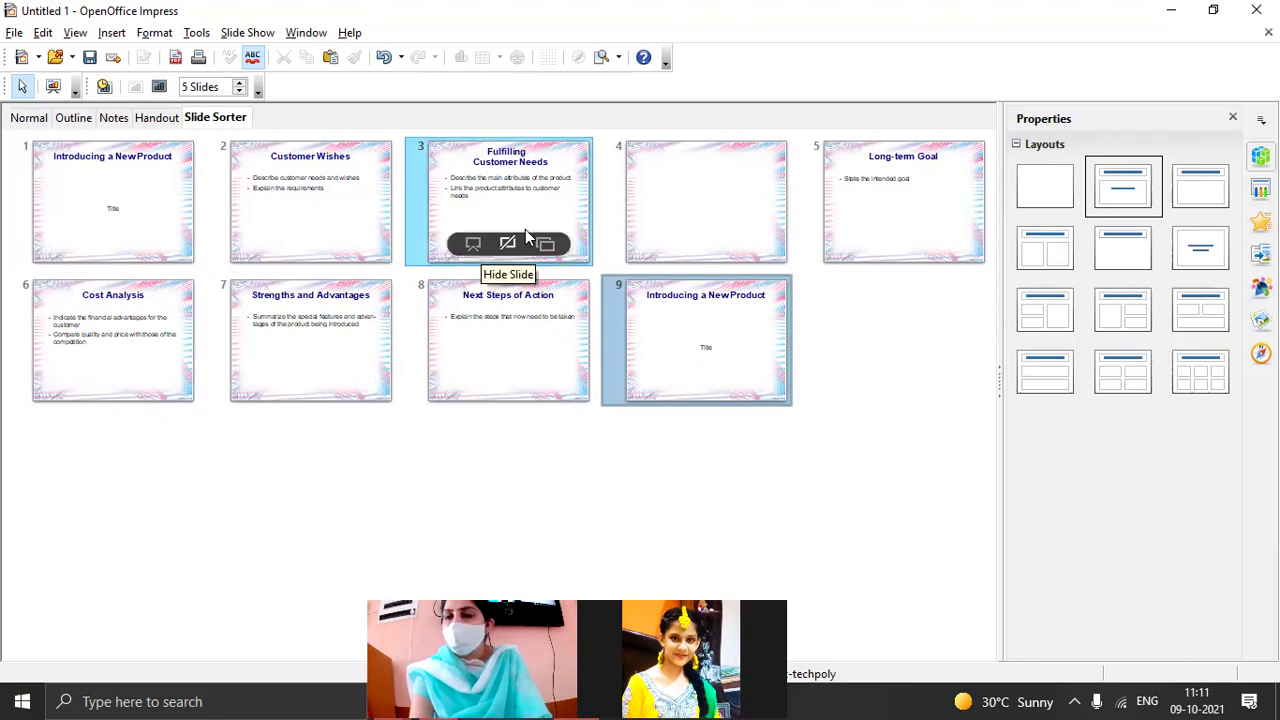
{"action": "right_click", "coordinate": [525, 229]}
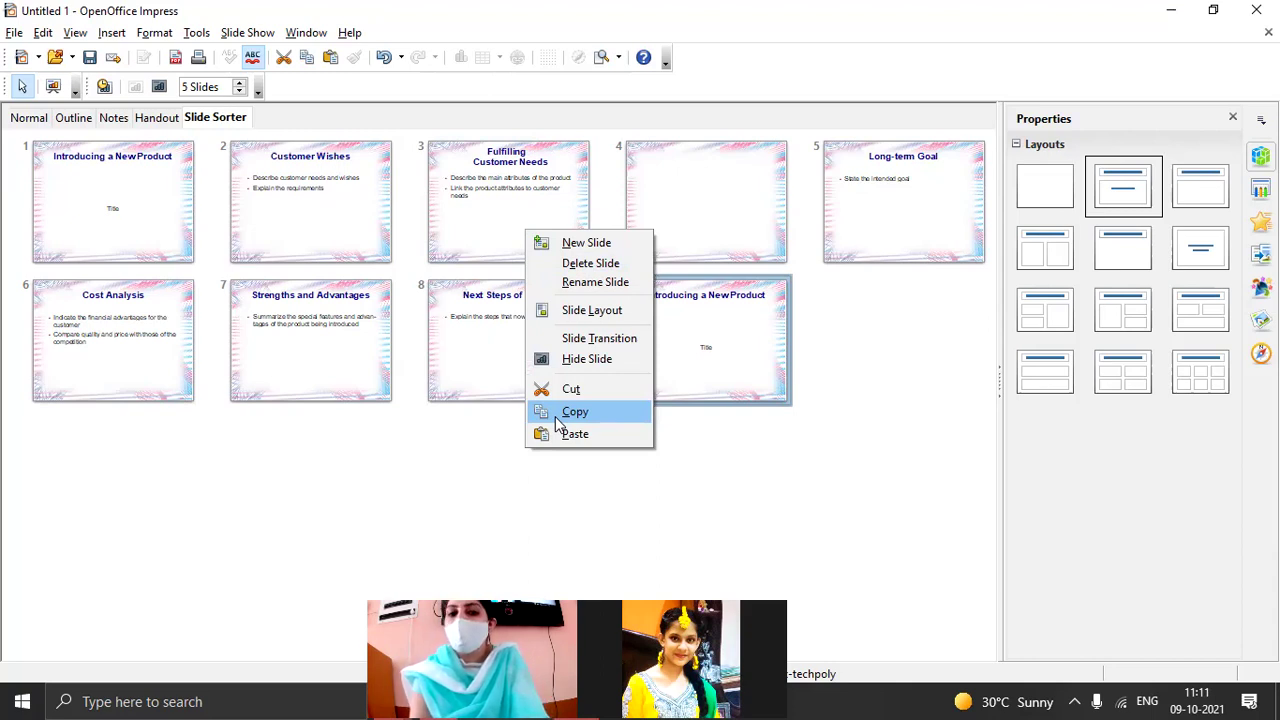
{"action": "left_click", "coordinate": [556, 418]}
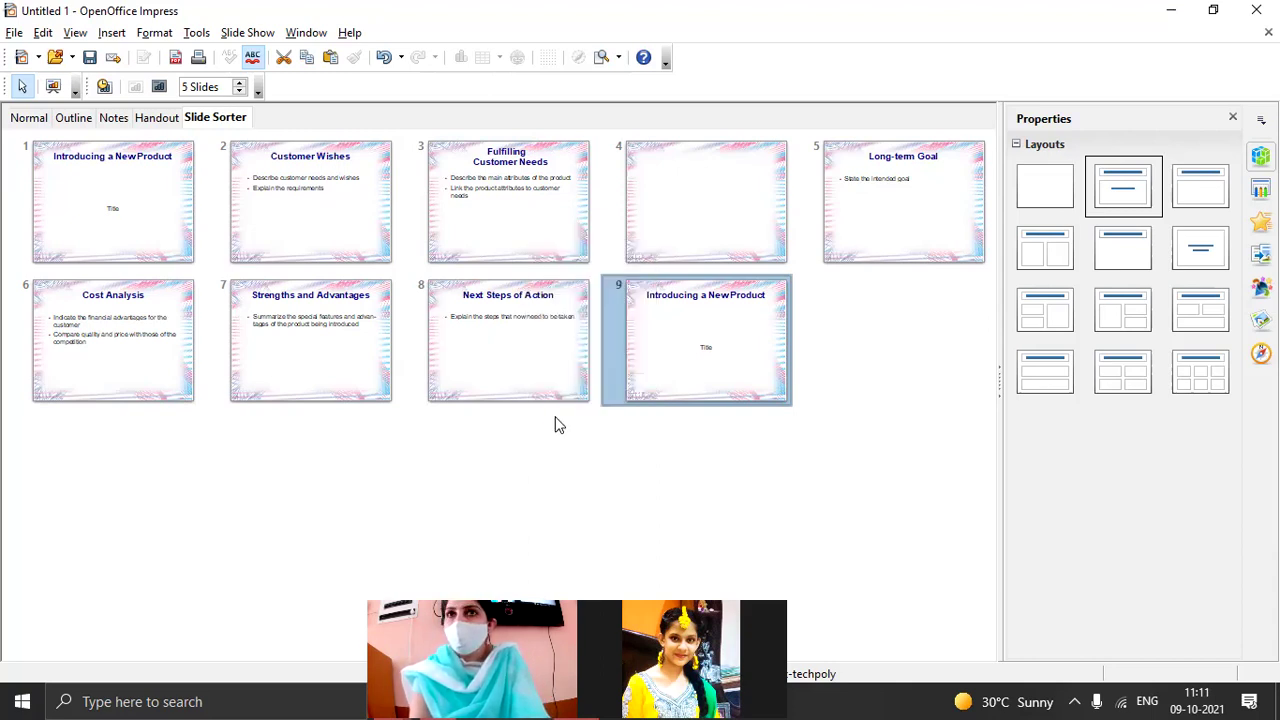
{"action": "right_click", "coordinate": [913, 424]}
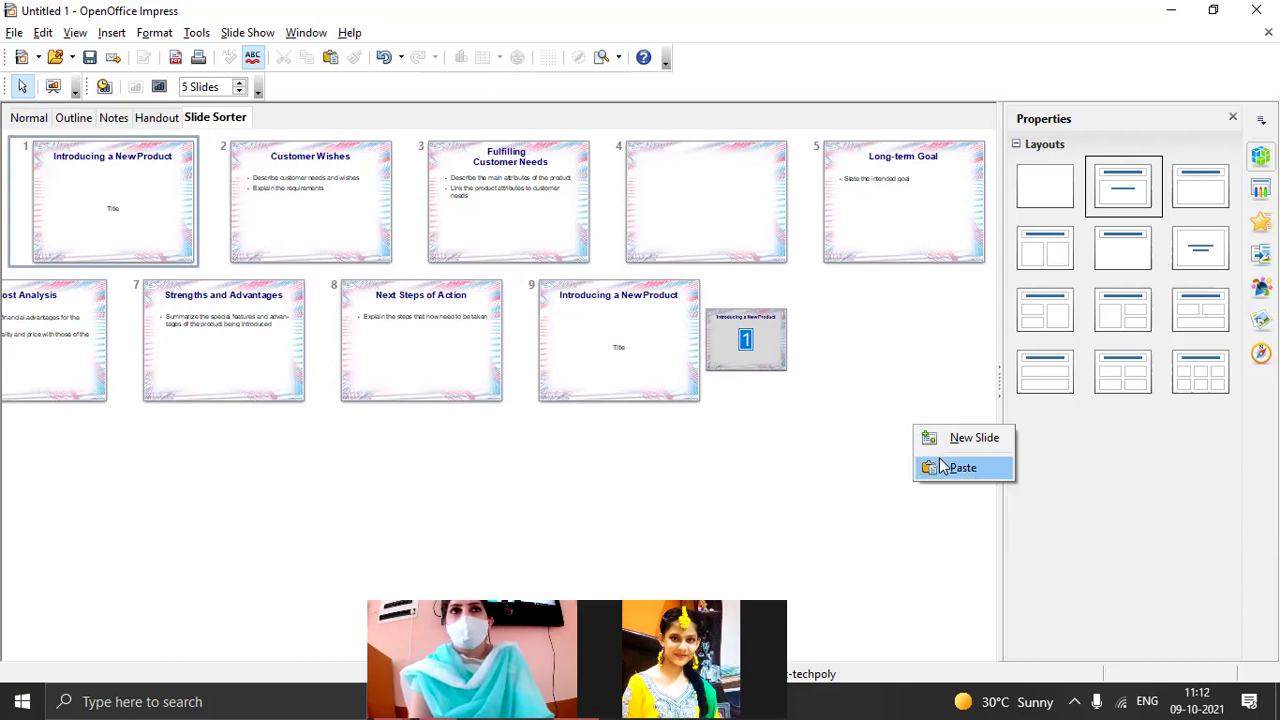
{"action": "left_click", "coordinate": [810, 460]}
{"action": "right_click", "coordinate": [800, 460]}
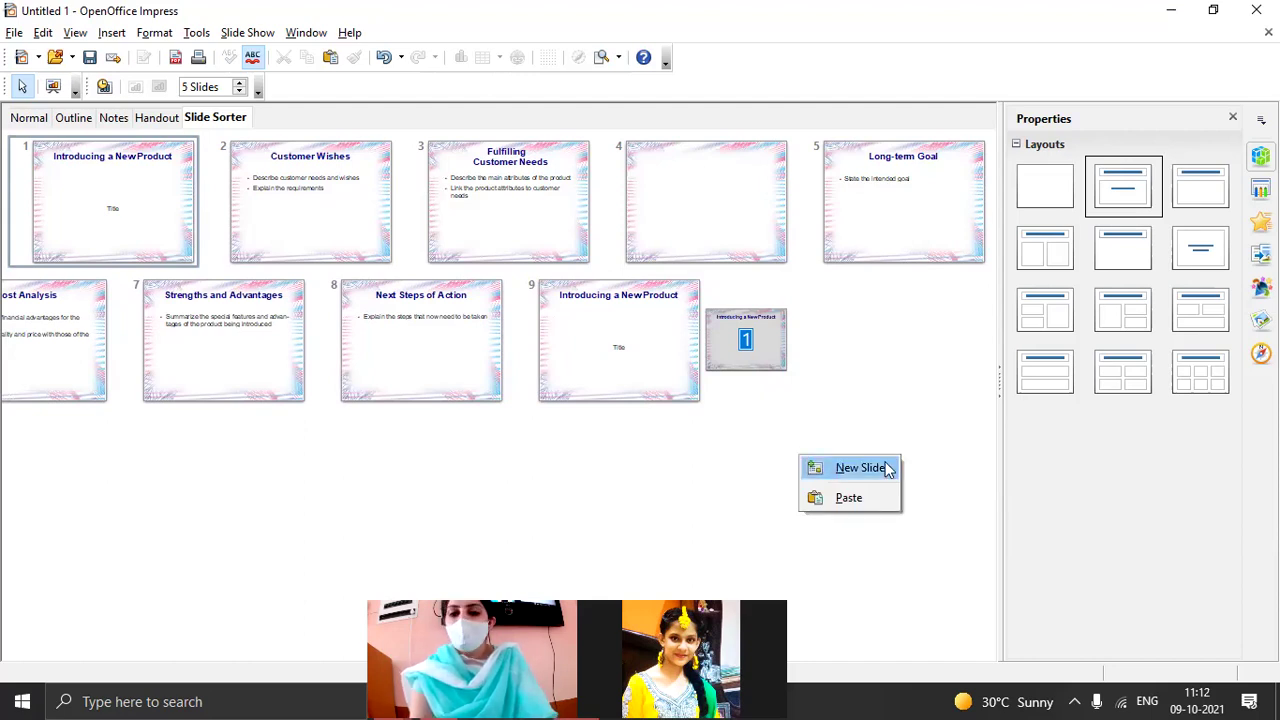
{"action": "left_click", "coordinate": [848, 497]}
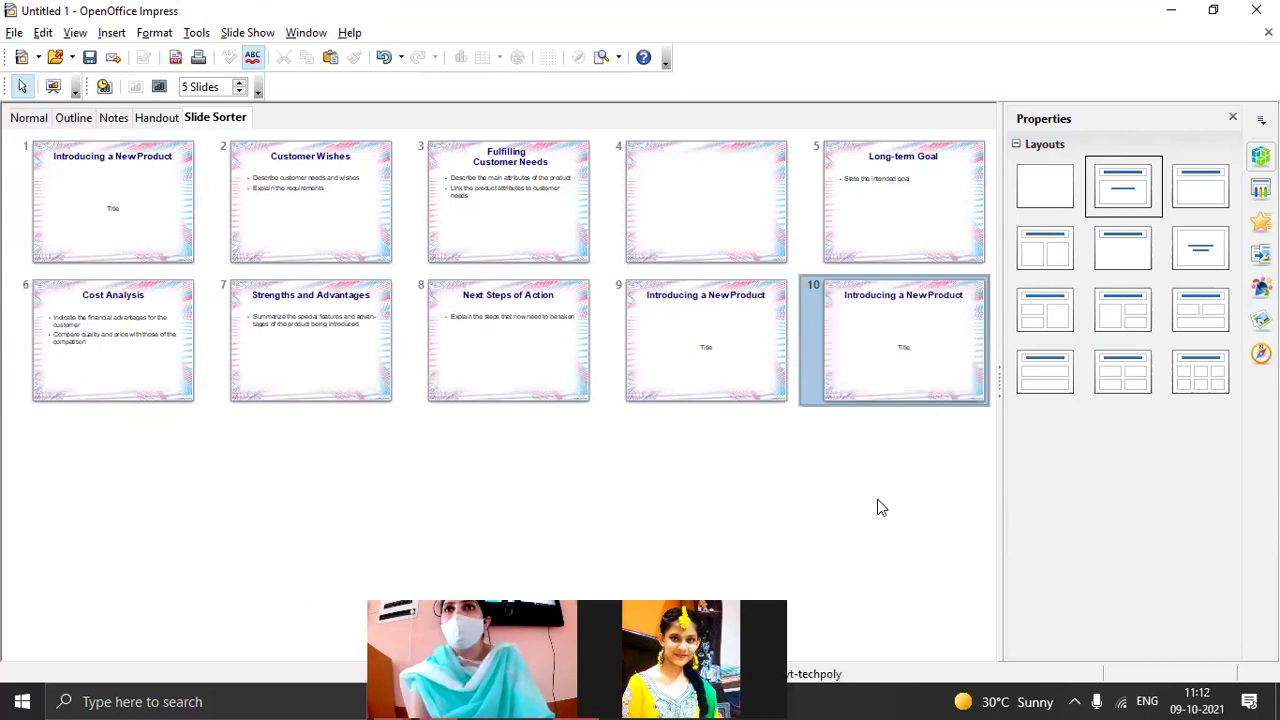
Step: Copy slide 1, Introducing a New Product, and paste the duplicate directly after slide 6, Cost Analysis
{"action": "left_click", "coordinate": [157, 231]}
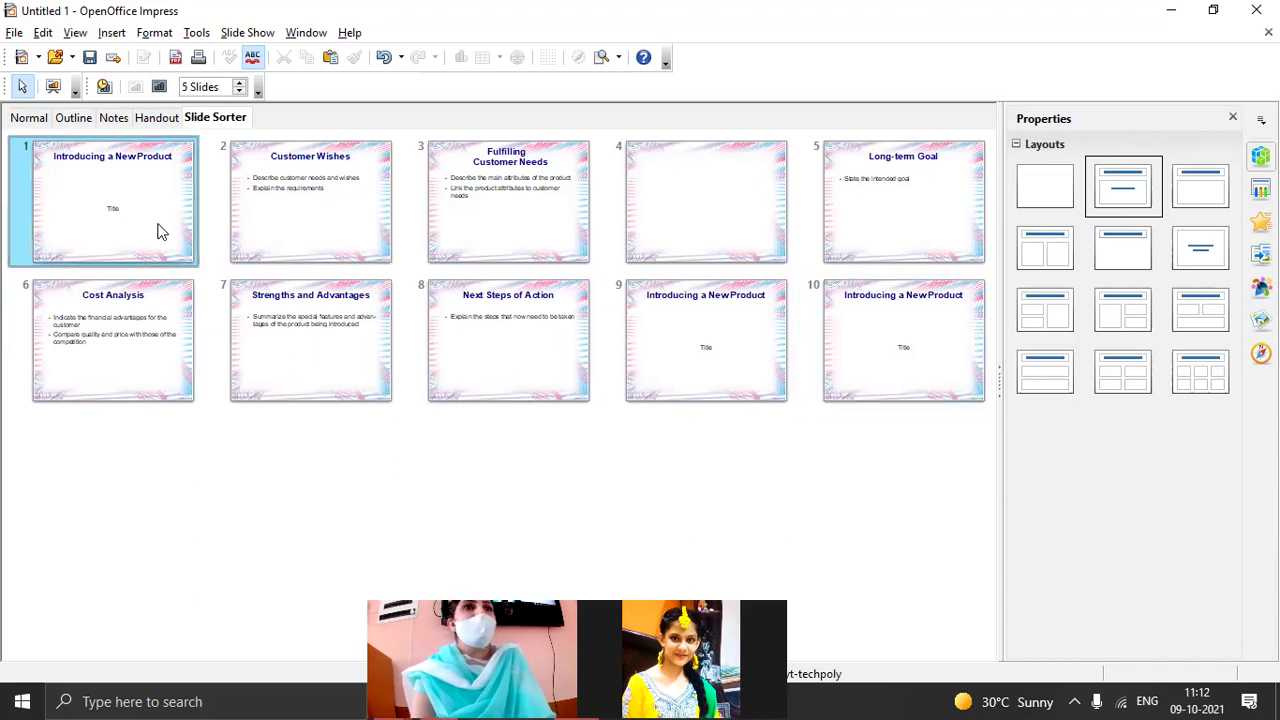
{"action": "mouse_move", "coordinate": [160, 232]}
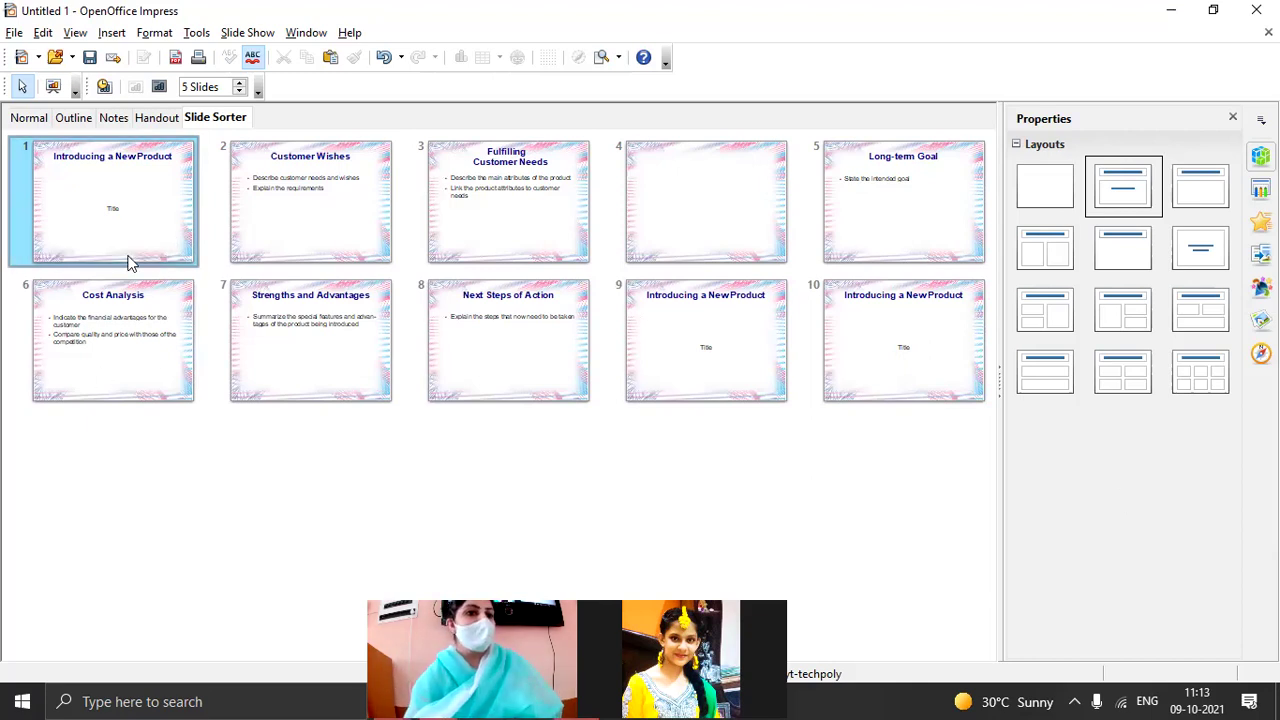
{"action": "mouse_move", "coordinate": [128, 262]}
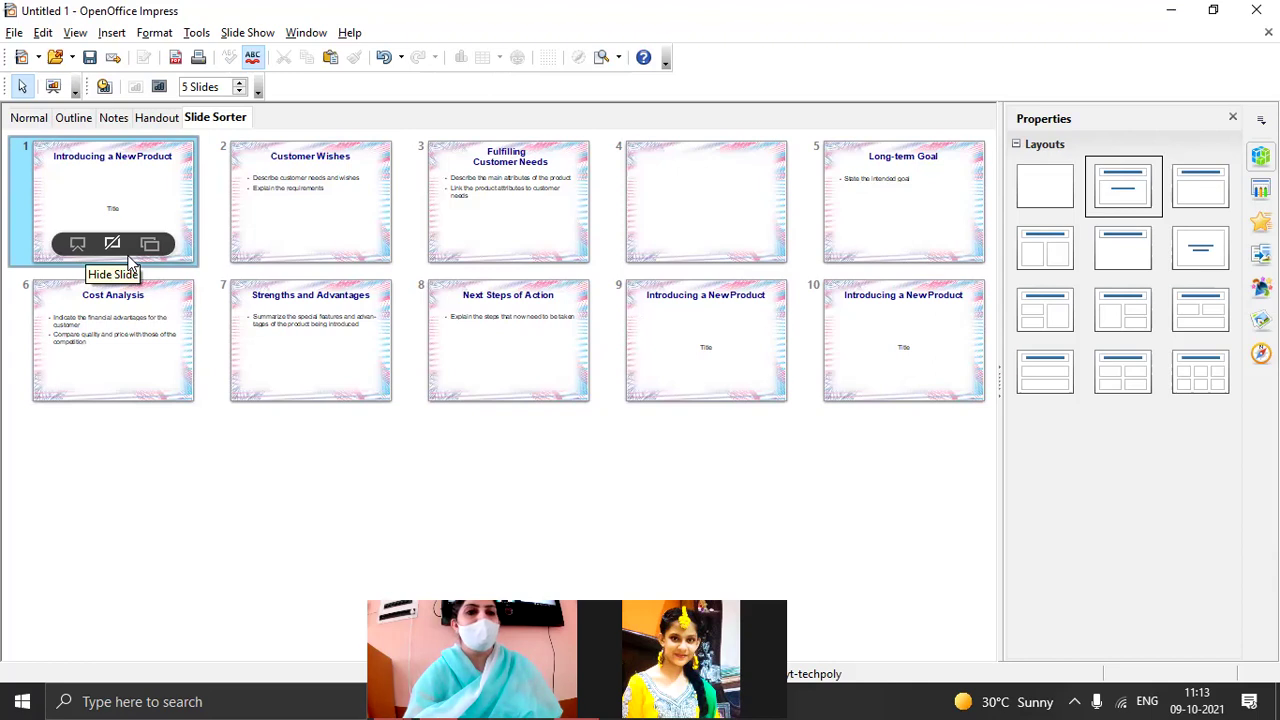
{"action": "left_click", "coordinate": [43, 33]}
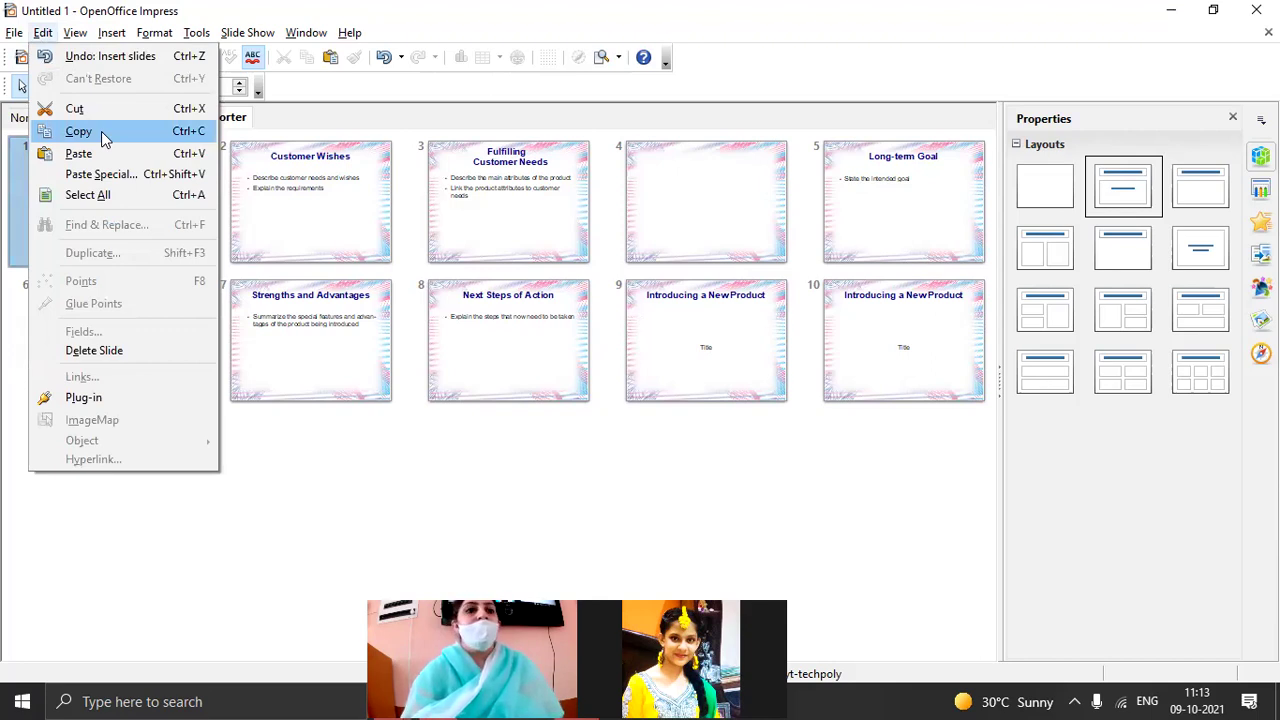
{"action": "left_click", "coordinate": [101, 131]}
{"action": "right_click", "coordinate": [182, 494]}
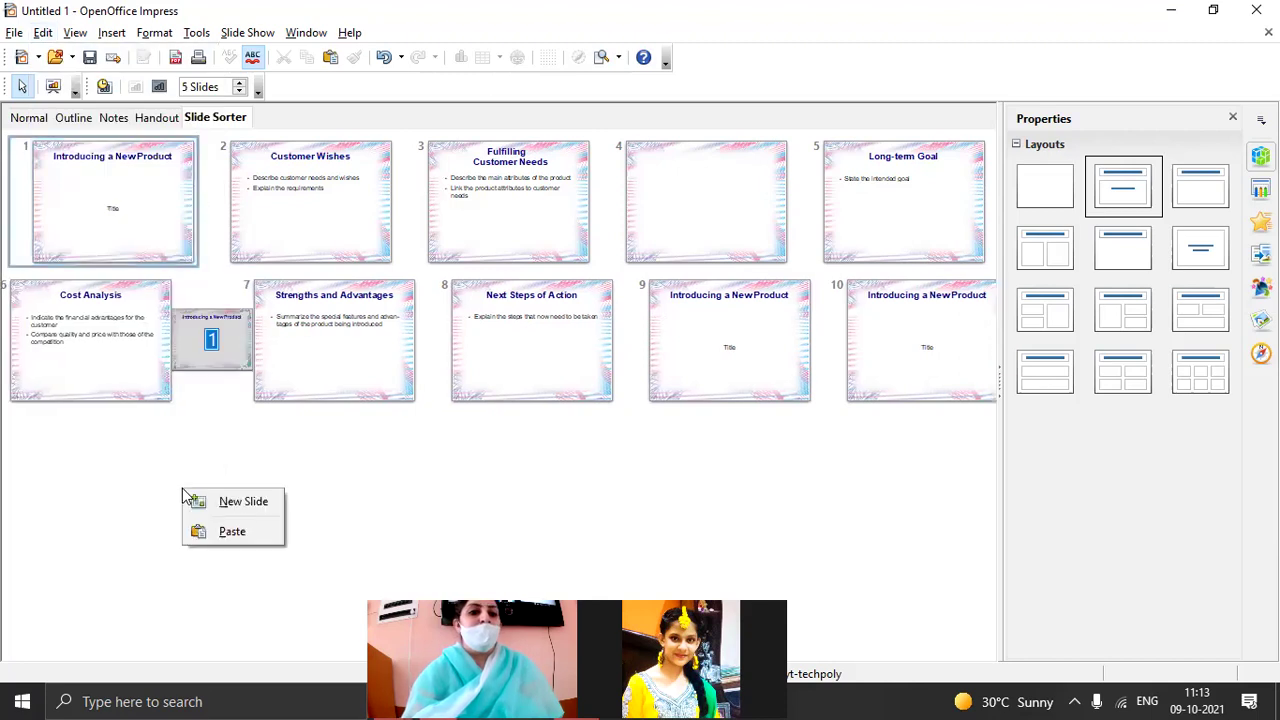
{"action": "left_click", "coordinate": [202, 410]}
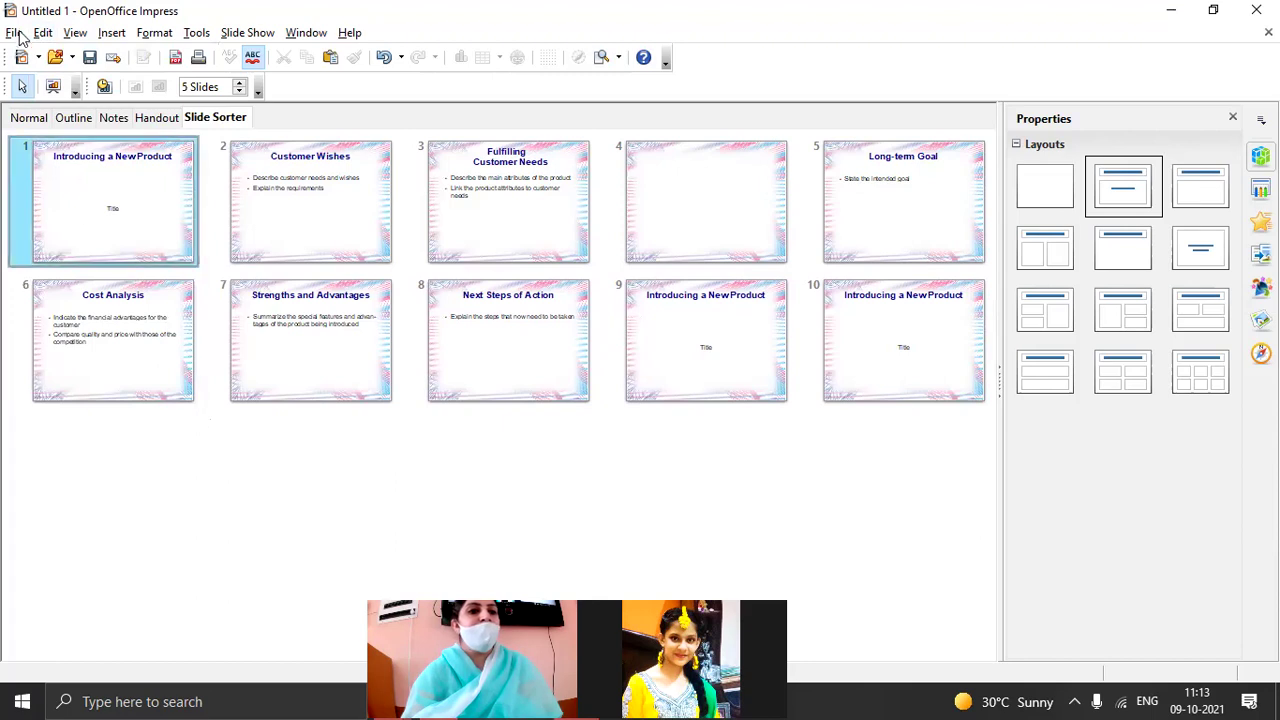
{"action": "left_click", "coordinate": [43, 32]}
{"action": "left_click", "coordinate": [57, 156]}
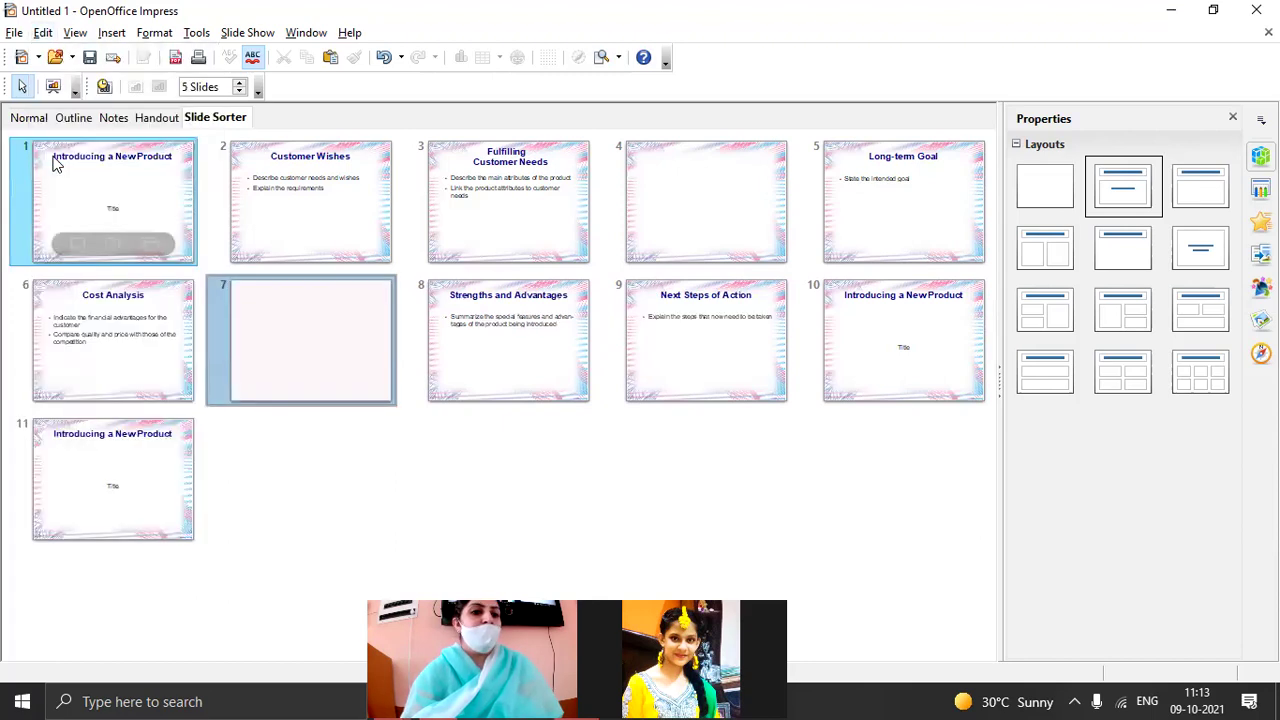
{"action": "mouse_move", "coordinate": [181, 381]}
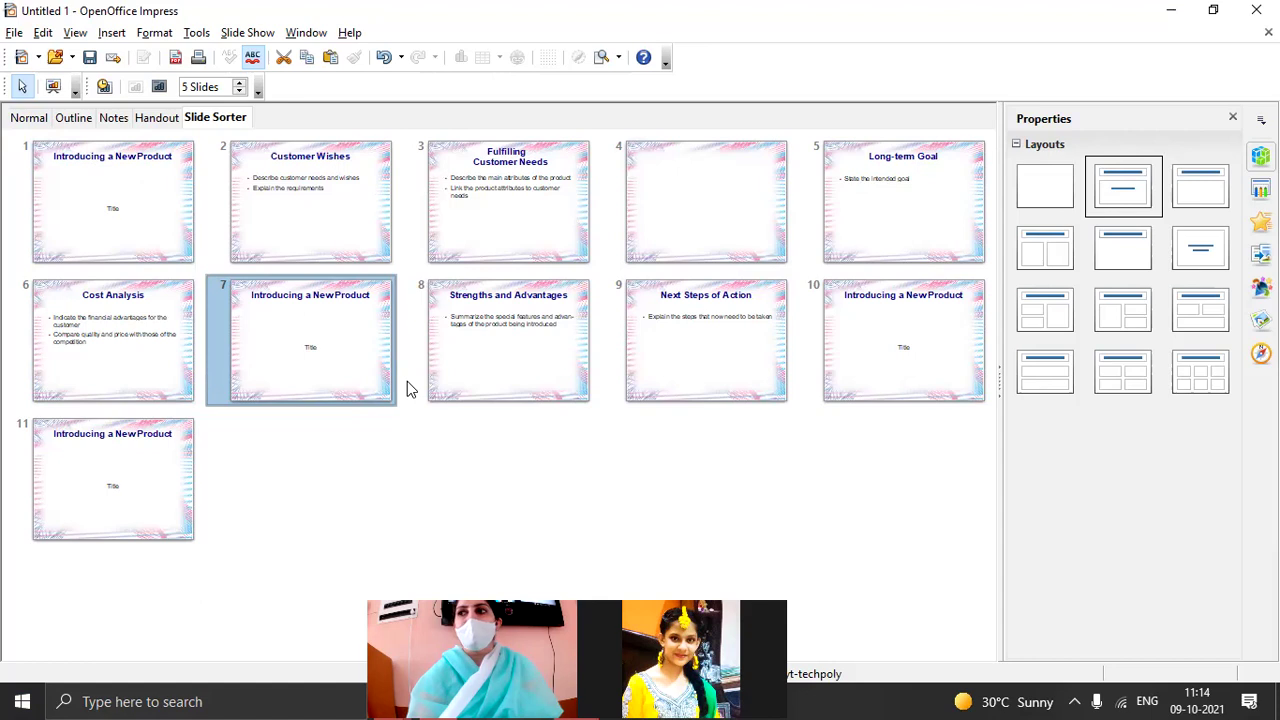
Step: Cut the Strengths and Advantages slide and the Next Steps of Action slide from the presentation
{"action": "right_click", "coordinate": [522, 344]}
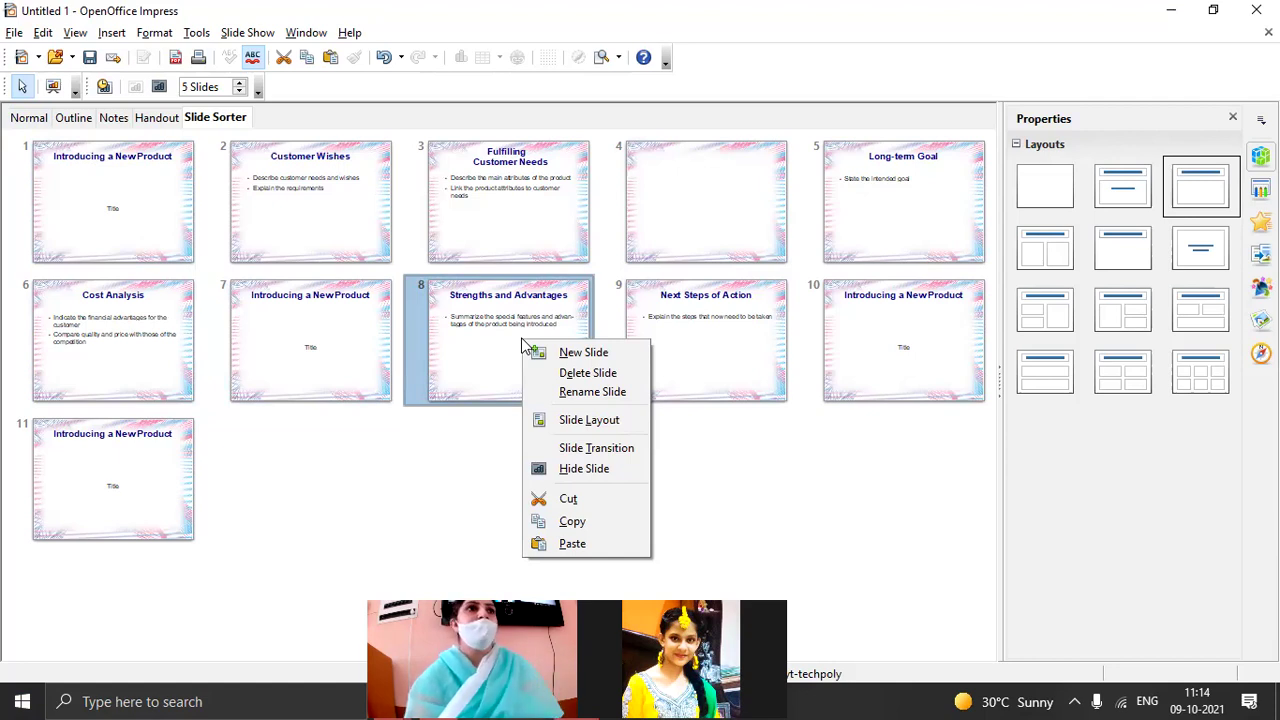
{"action": "left_click", "coordinate": [555, 505]}
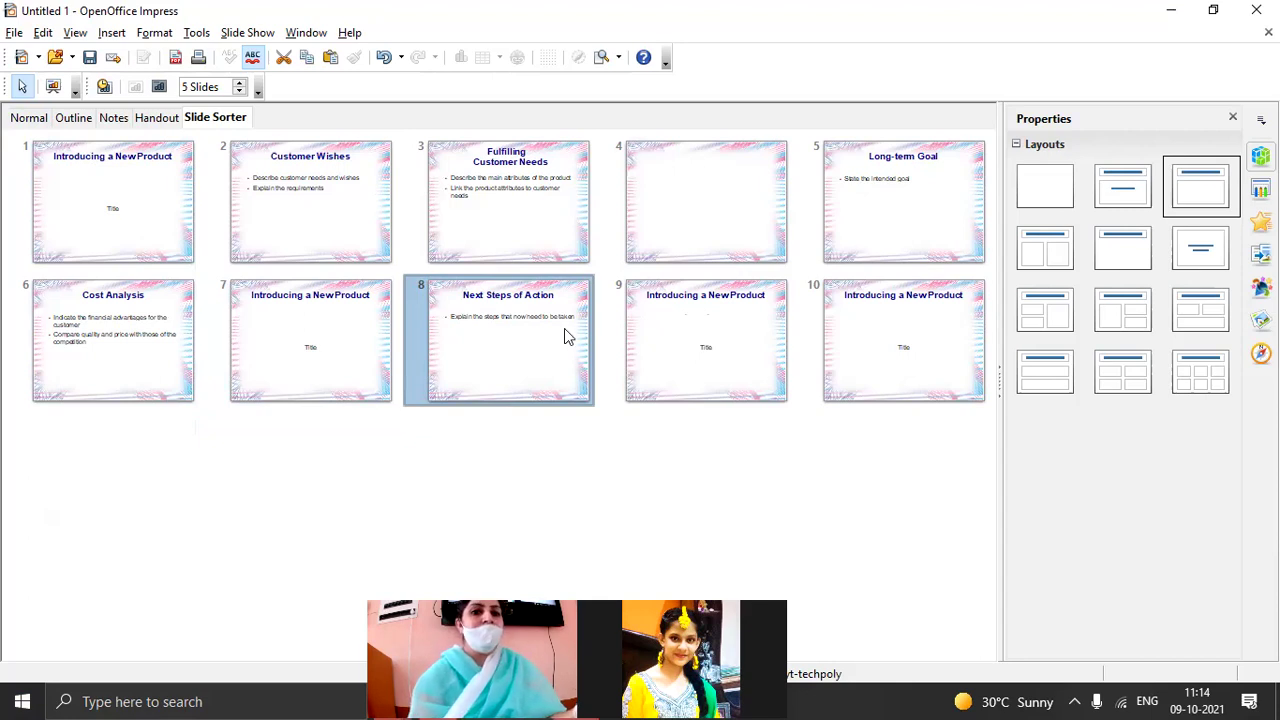
{"action": "right_click", "coordinate": [533, 240]}
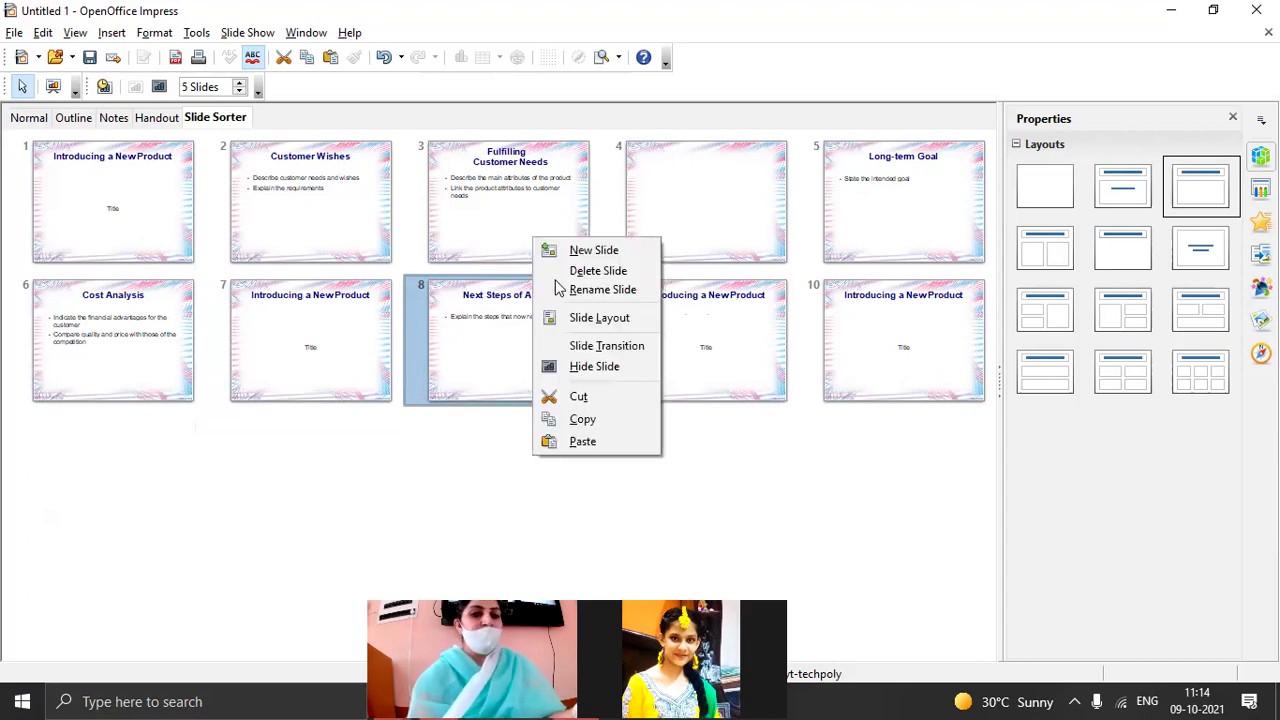
{"action": "left_click", "coordinate": [555, 403]}
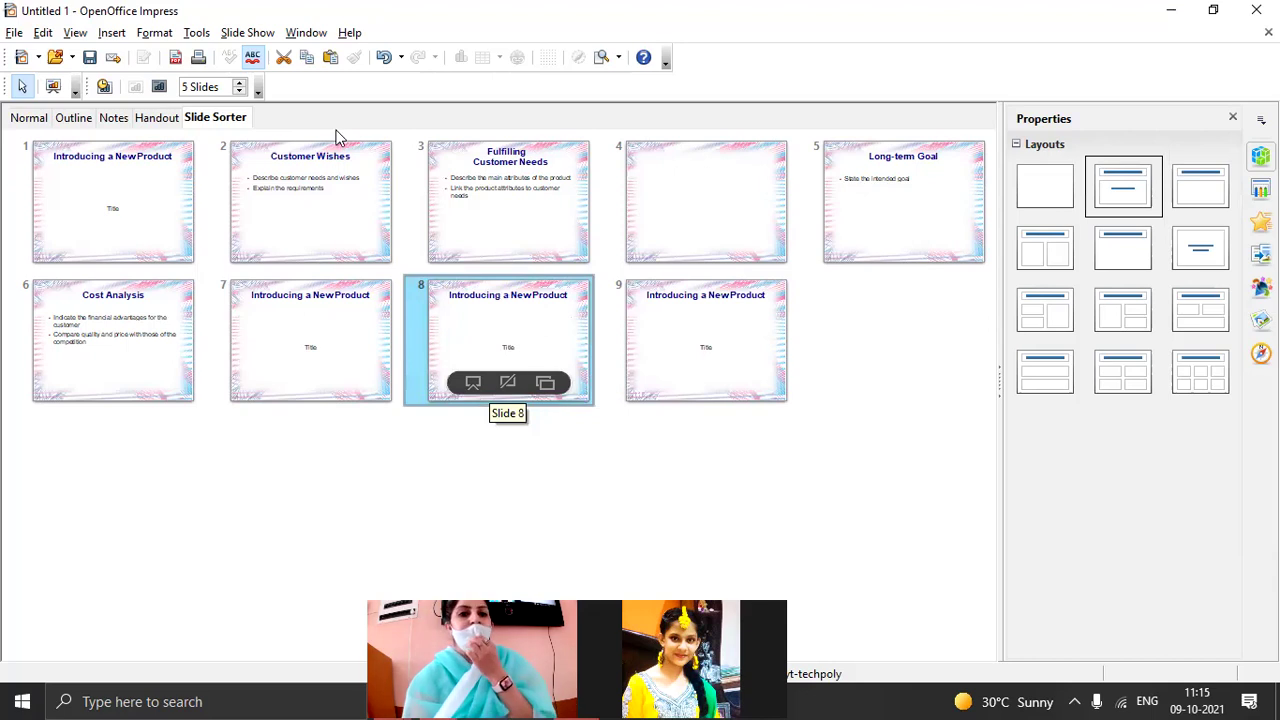
Step: Delete slide 2, Customer Wishes
{"action": "right_click", "coordinate": [289, 230]}
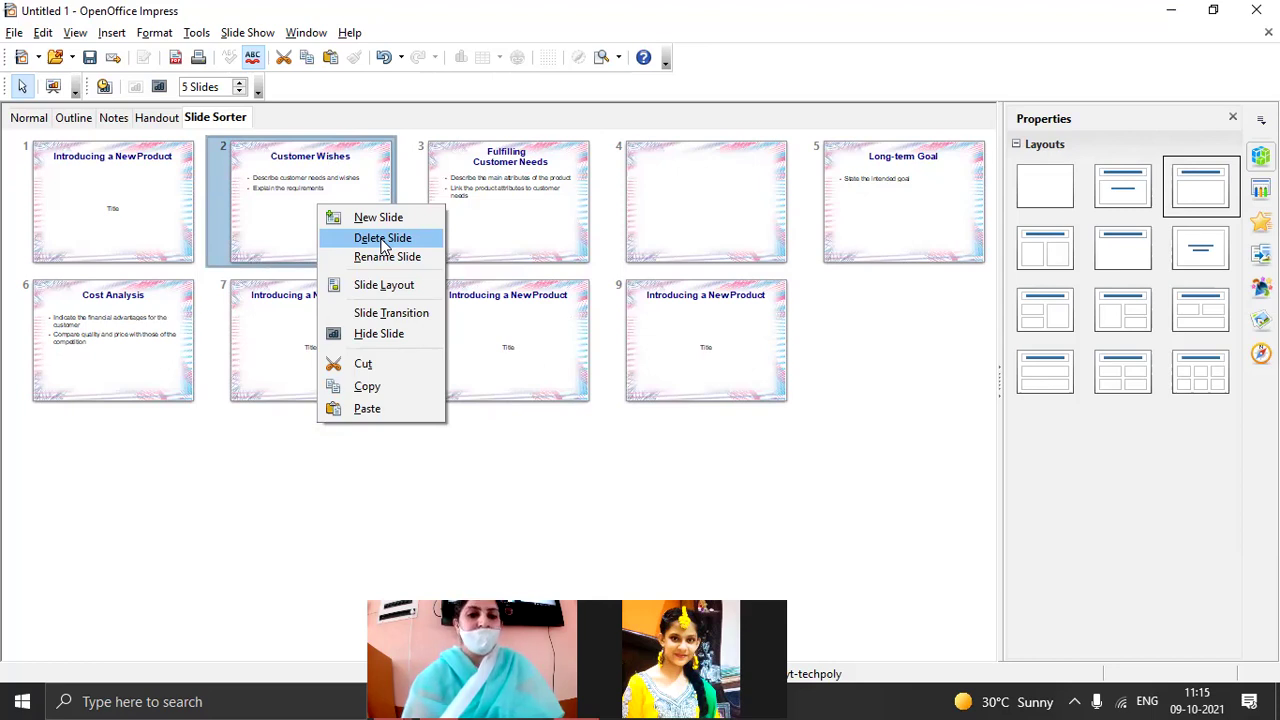
{"action": "left_click", "coordinate": [382, 240]}
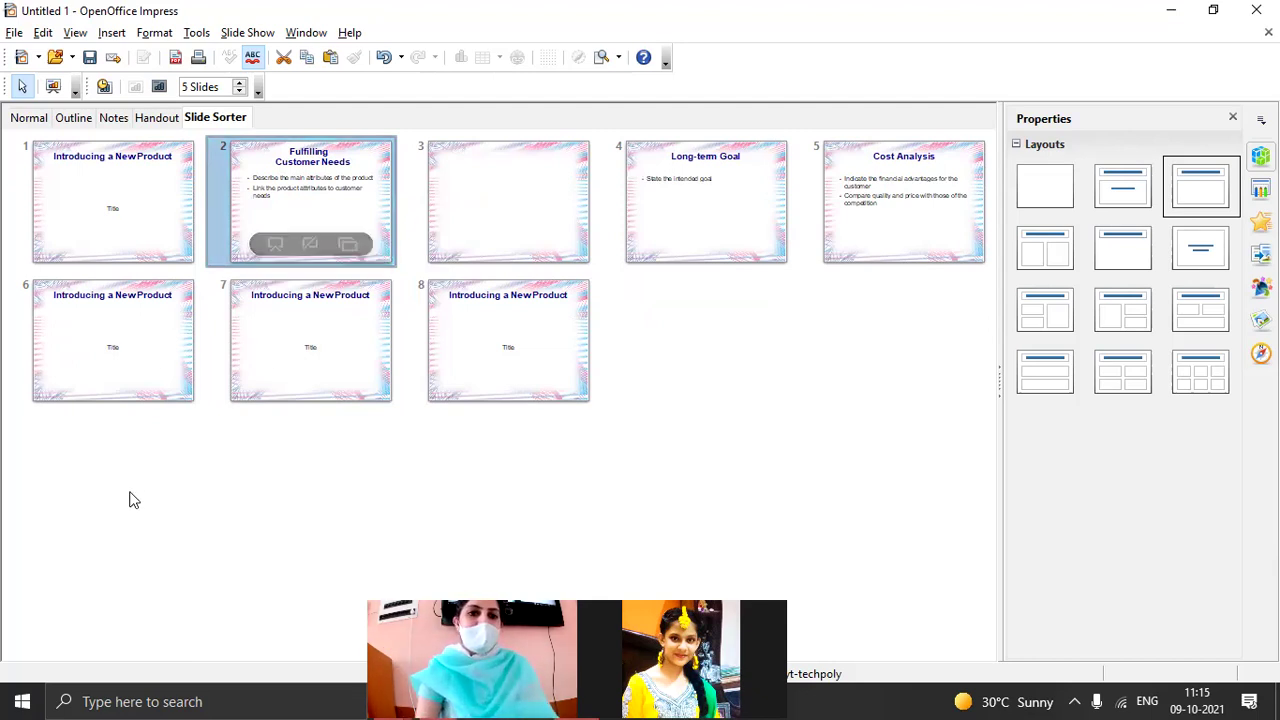
Step: Delete the last Introducing a New Product slide, slide 8, and undo the deletion
{"action": "left_click", "coordinate": [557, 321]}
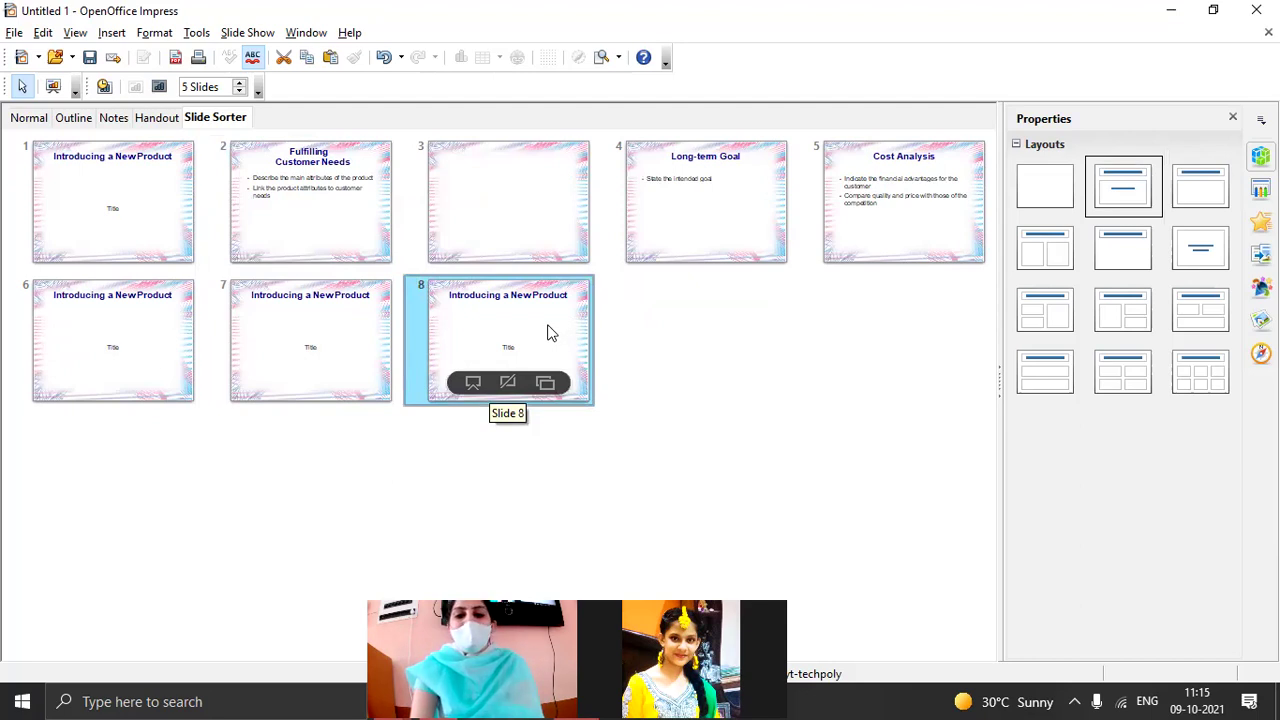
{"action": "key", "text": "Delete"}
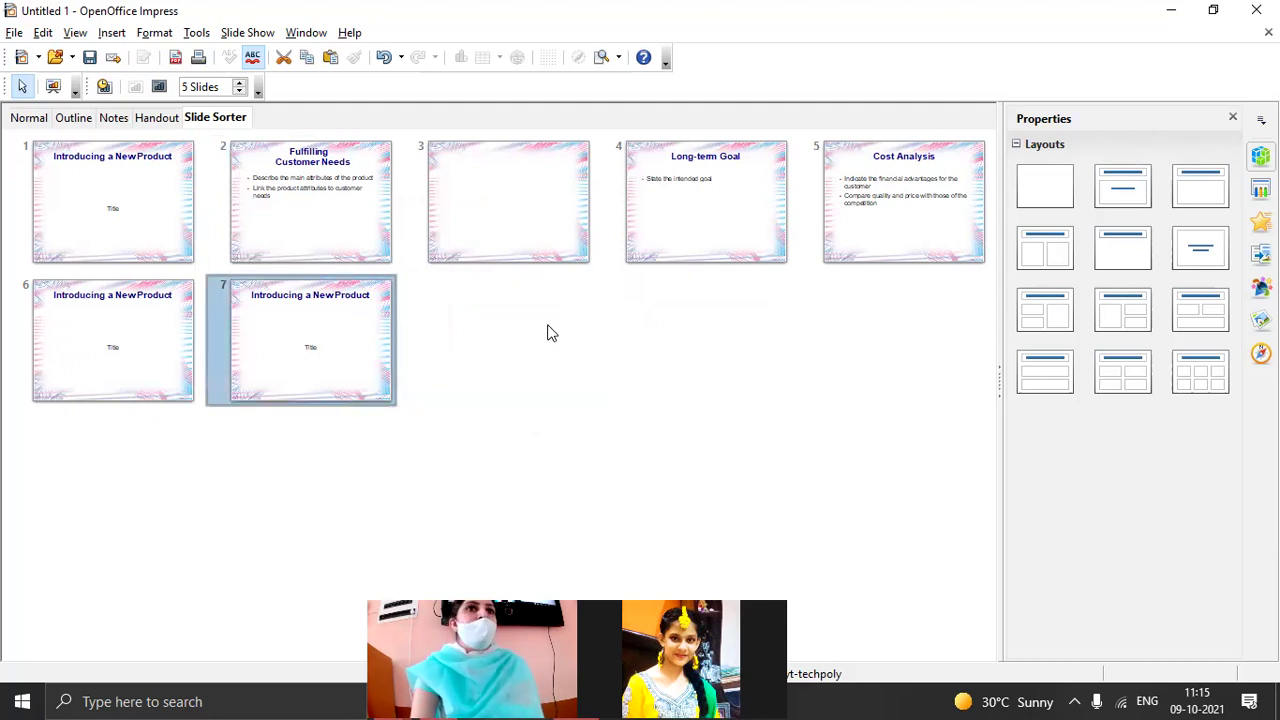
{"action": "key", "text": "ctrl+z"}
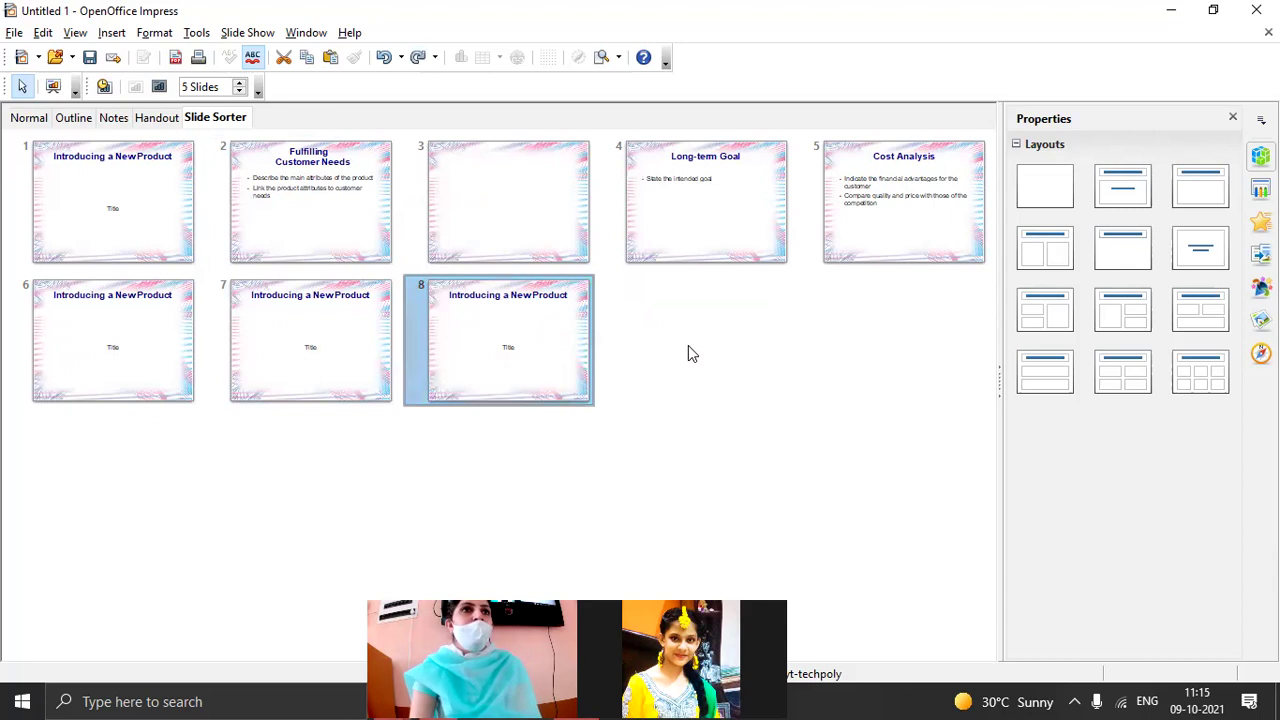
Step: Delete slide 8, the last Introducing a New Product duplicate
{"action": "left_click", "coordinate": [460, 357]}
{"action": "left_click", "coordinate": [477, 358]}
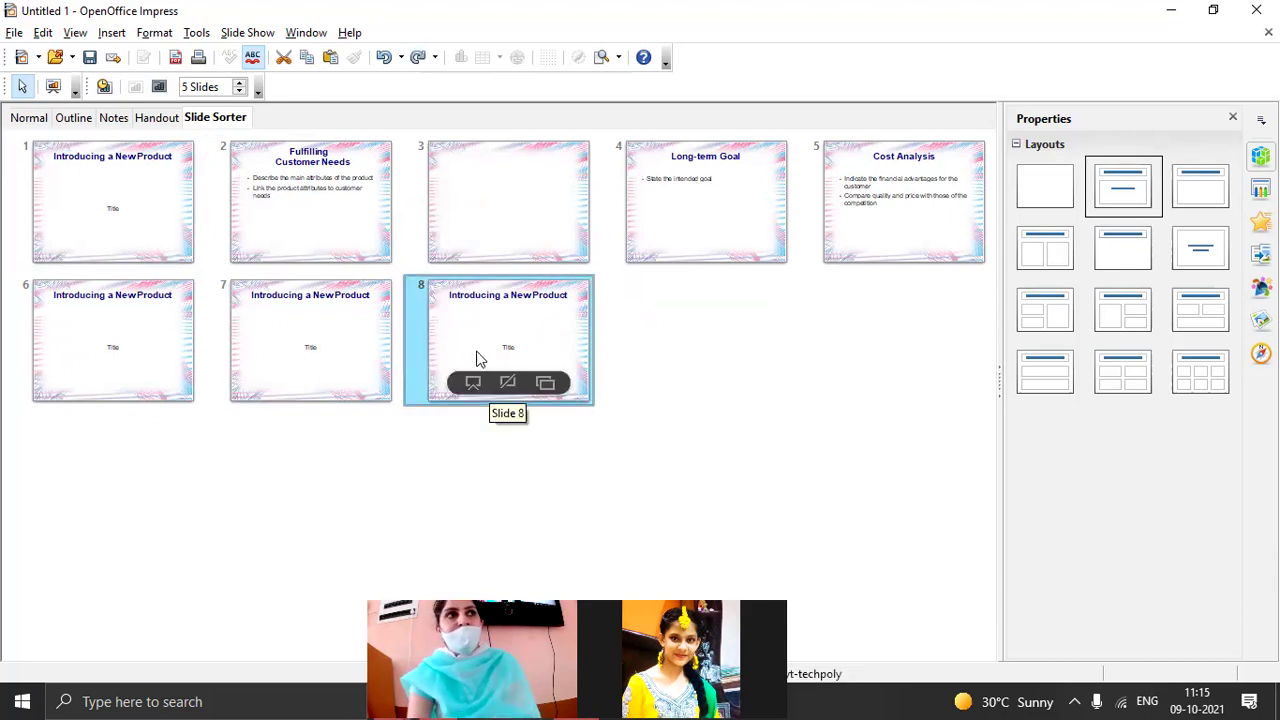
{"action": "key", "text": "Delete"}
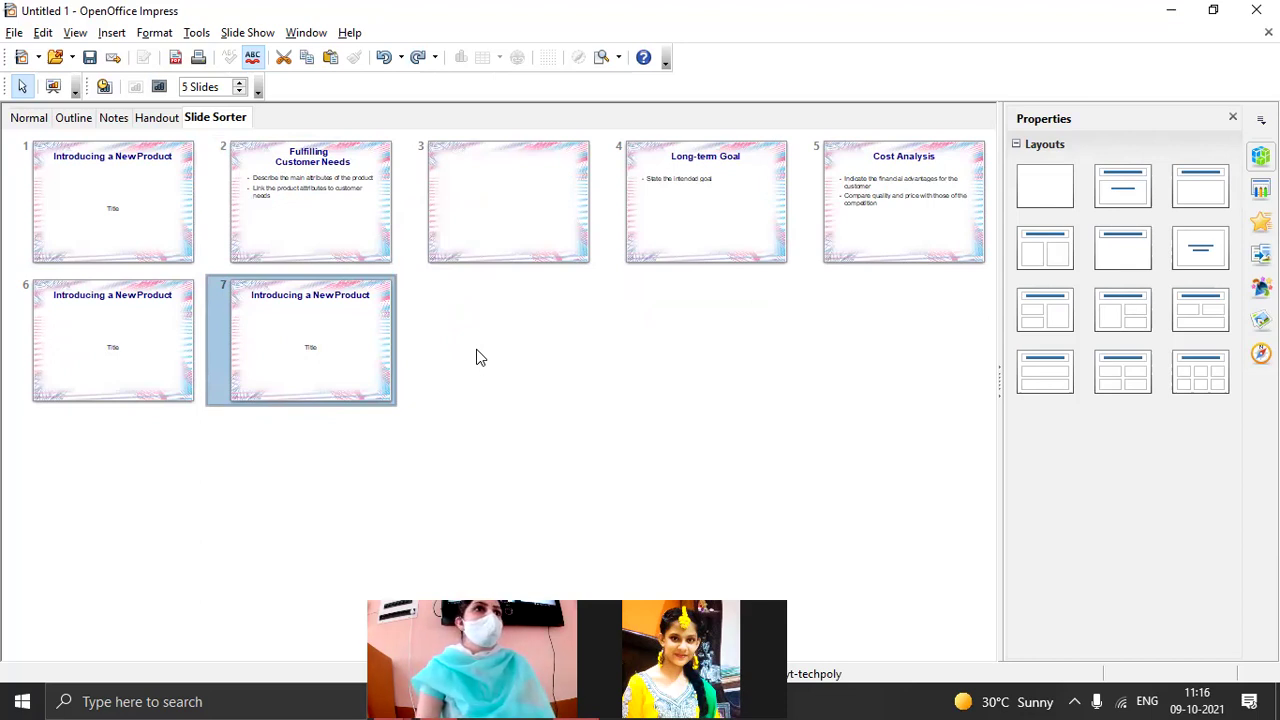
Step: Delete slide 1, Introducing a New Product, from the start of the presentation
{"action": "left_click", "coordinate": [105, 212]}
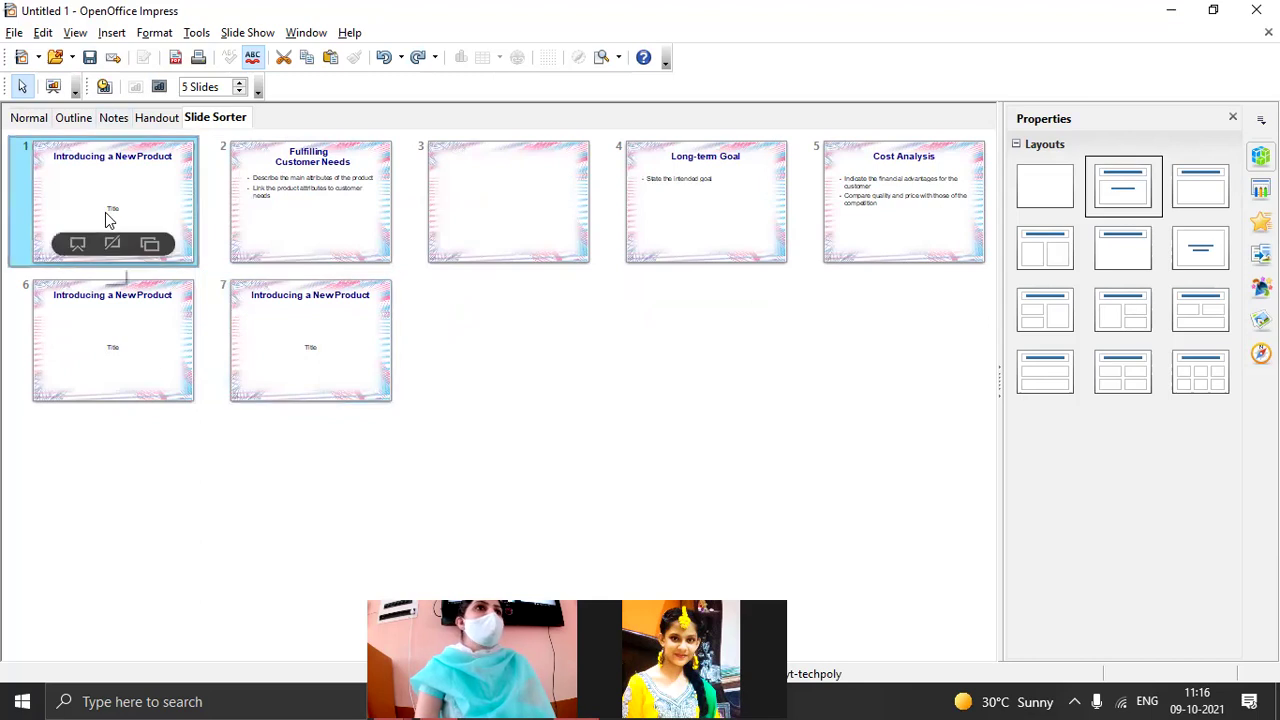
{"action": "left_click", "coordinate": [43, 34]}
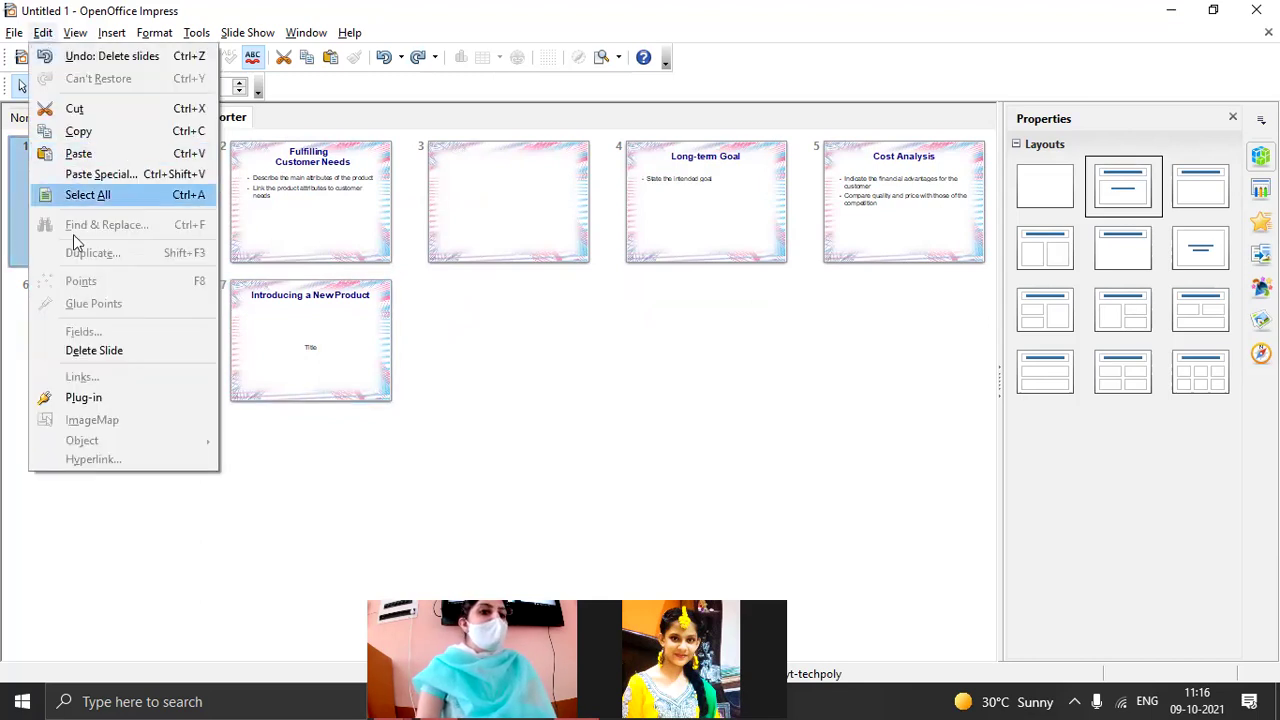
{"action": "left_click", "coordinate": [79, 351]}
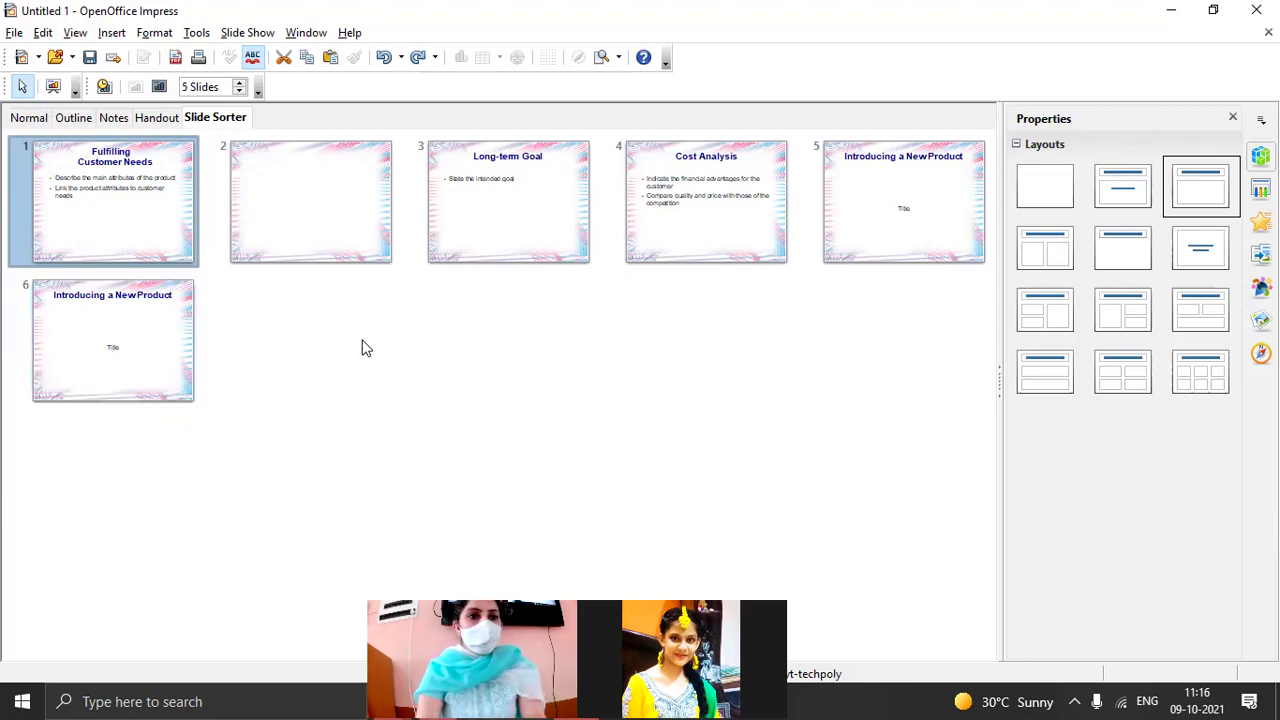
{"action": "right_click", "coordinate": [272, 285]}
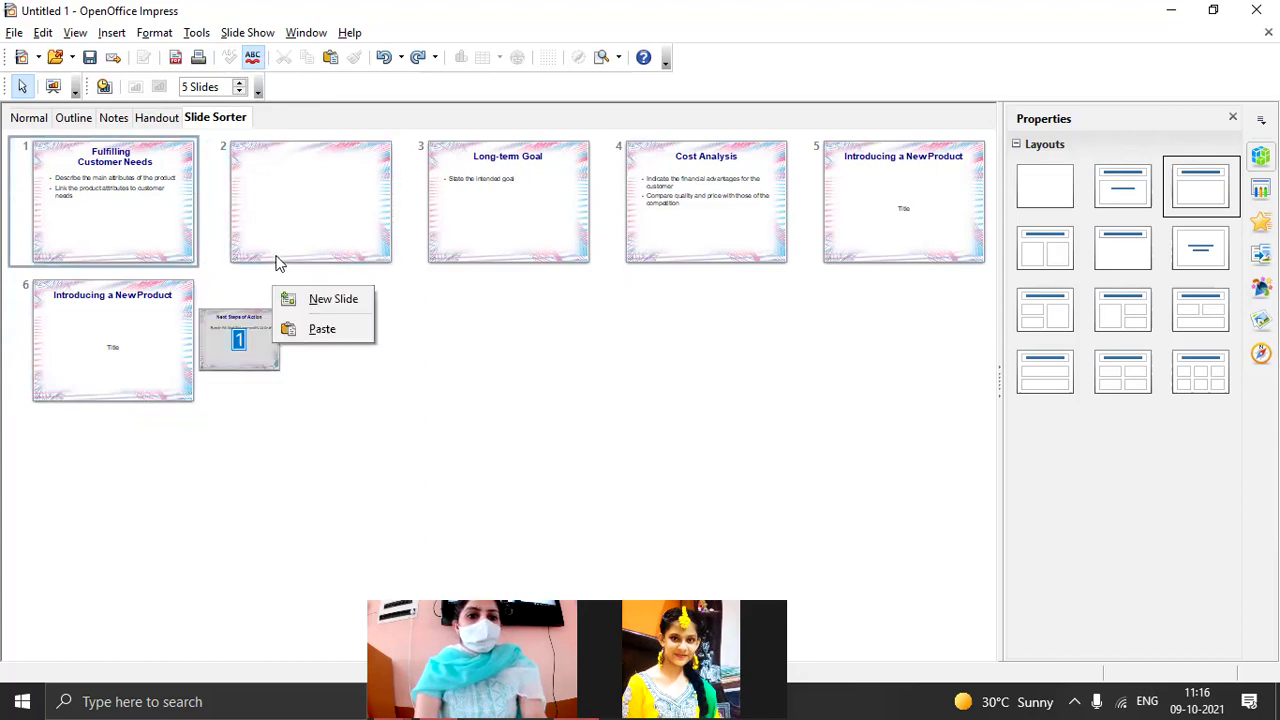
{"action": "left_click", "coordinate": [289, 225]}
{"action": "right_click", "coordinate": [289, 226]}
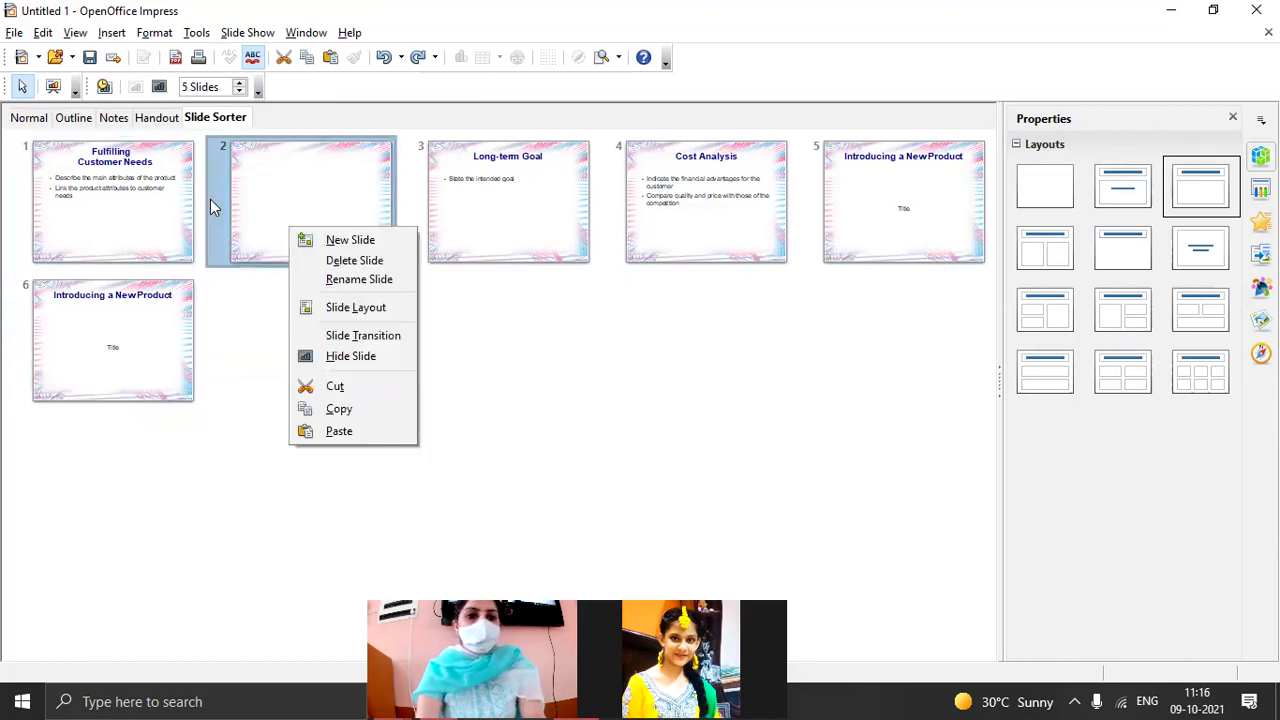
{"action": "key", "text": "Escape"}
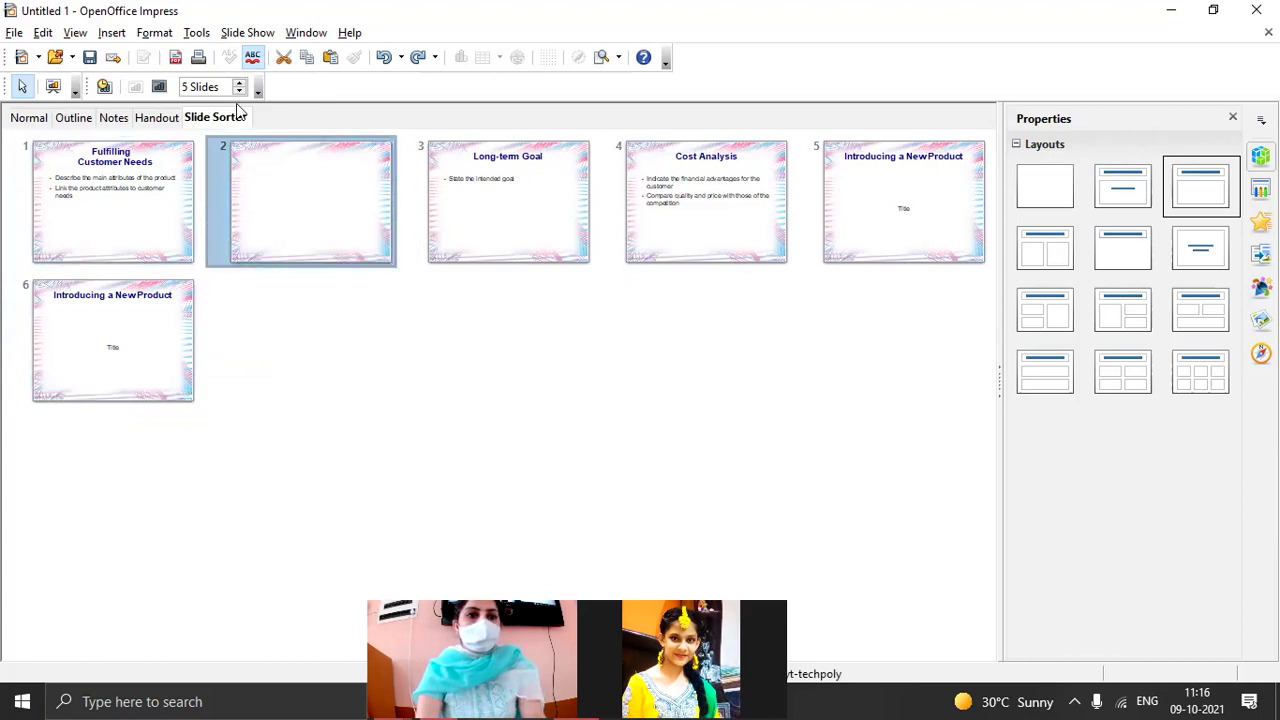
{"action": "left_click", "coordinate": [246, 33]}
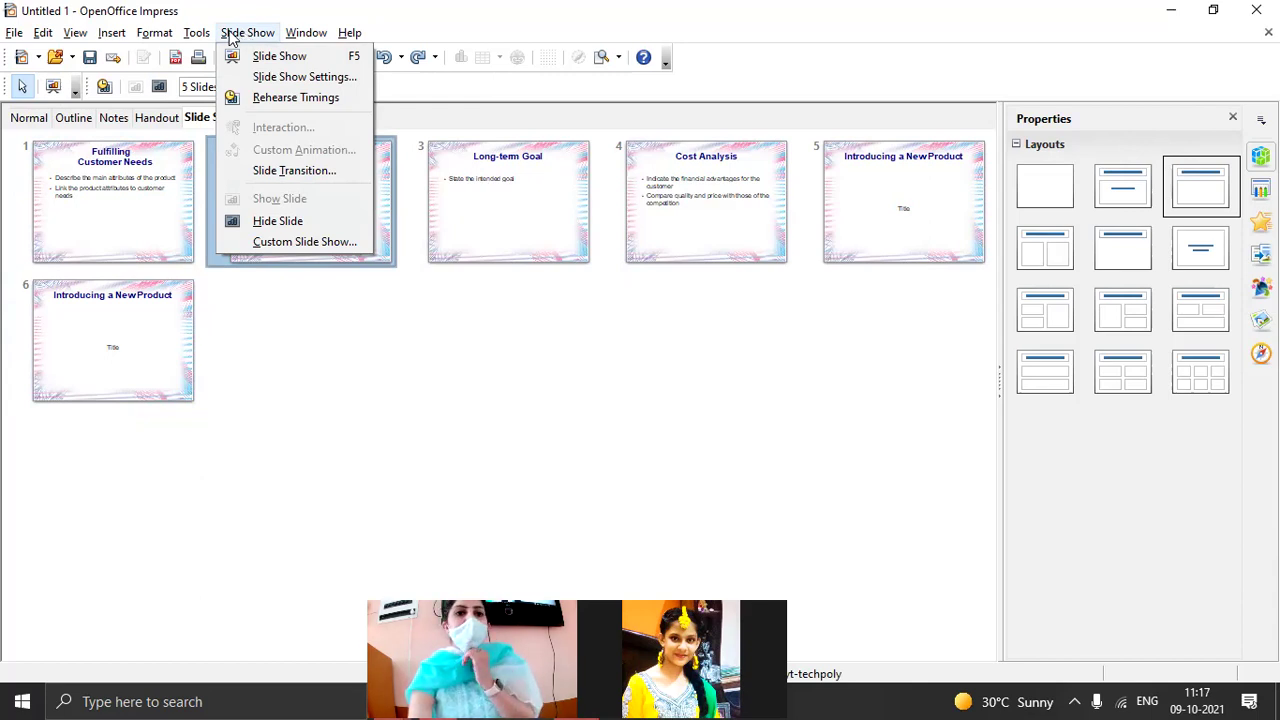
{"action": "key", "text": "alt+f"}
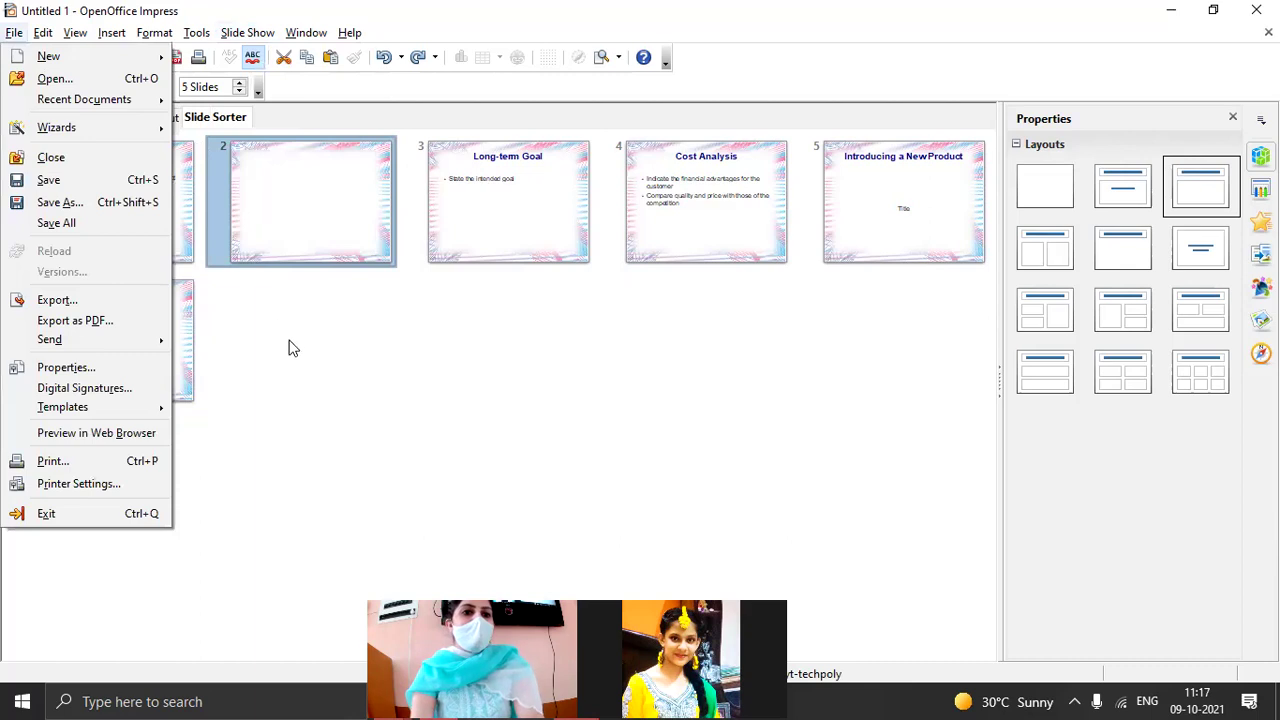
{"action": "key", "text": "Escape"}
Step: Switch the presentation to Normal view and show the Windows desktop
{"action": "left_click", "coordinate": [26, 125]}
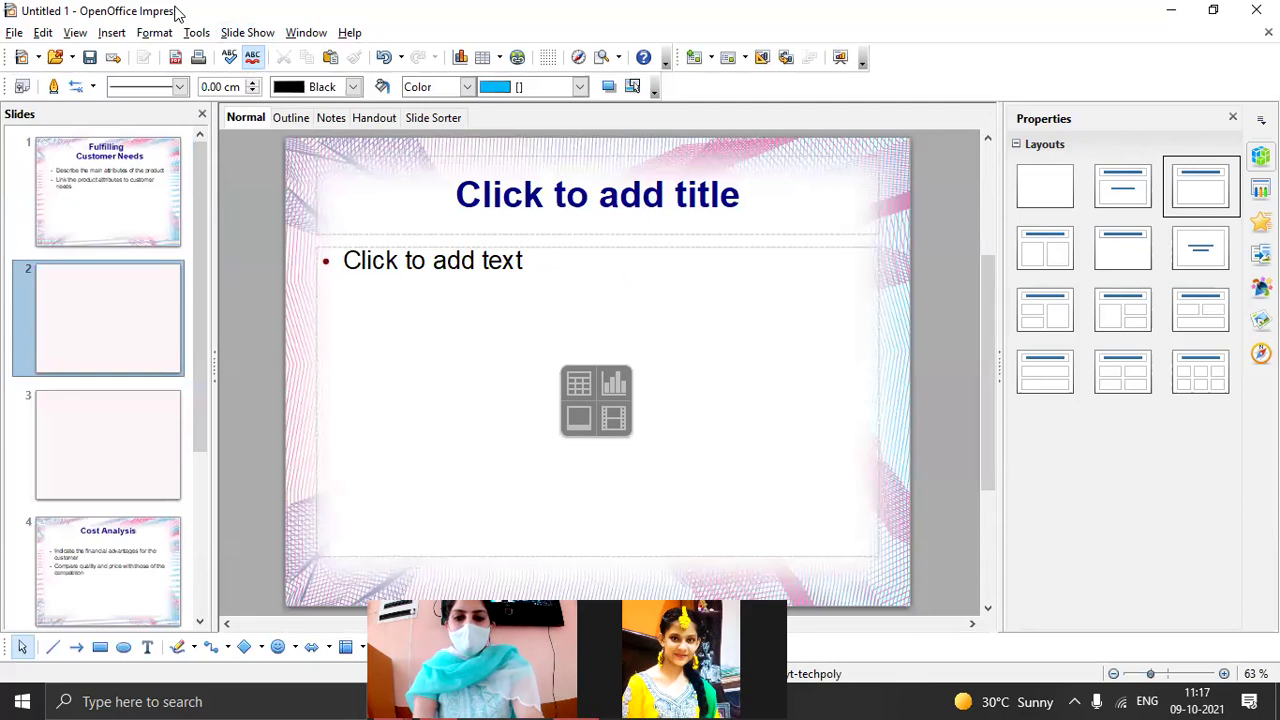
{"action": "key", "text": "super+d"}
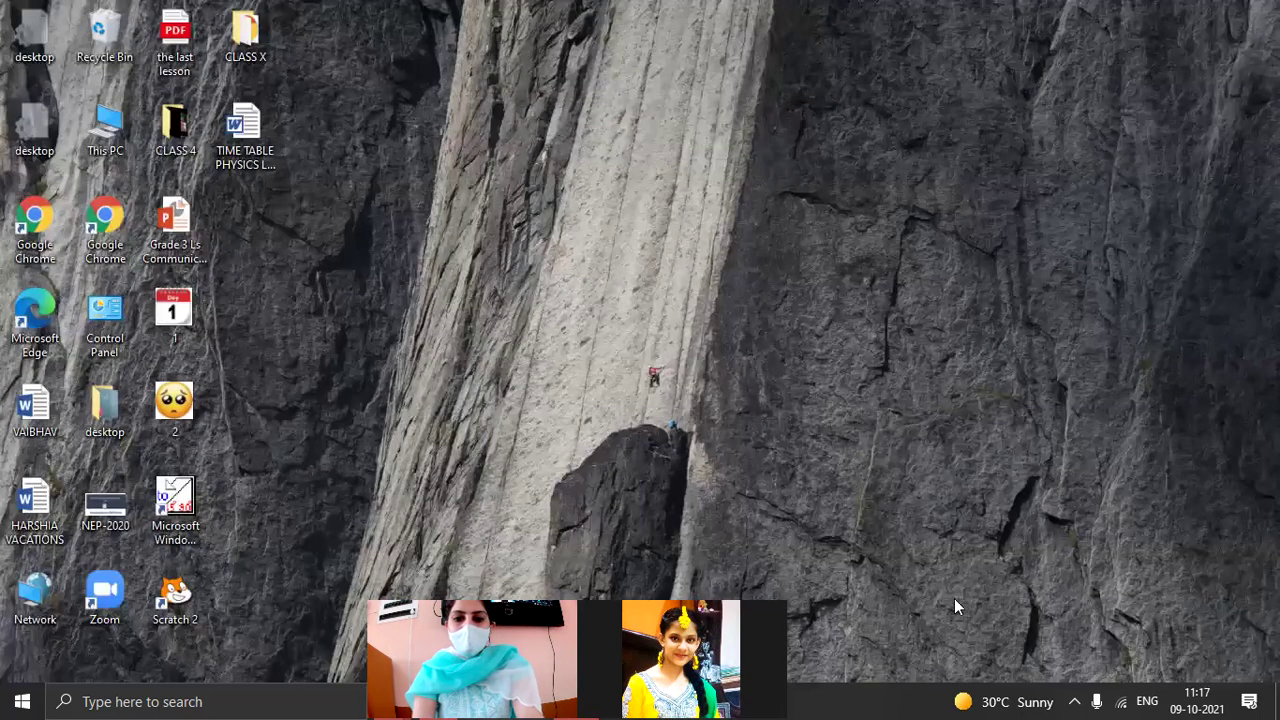